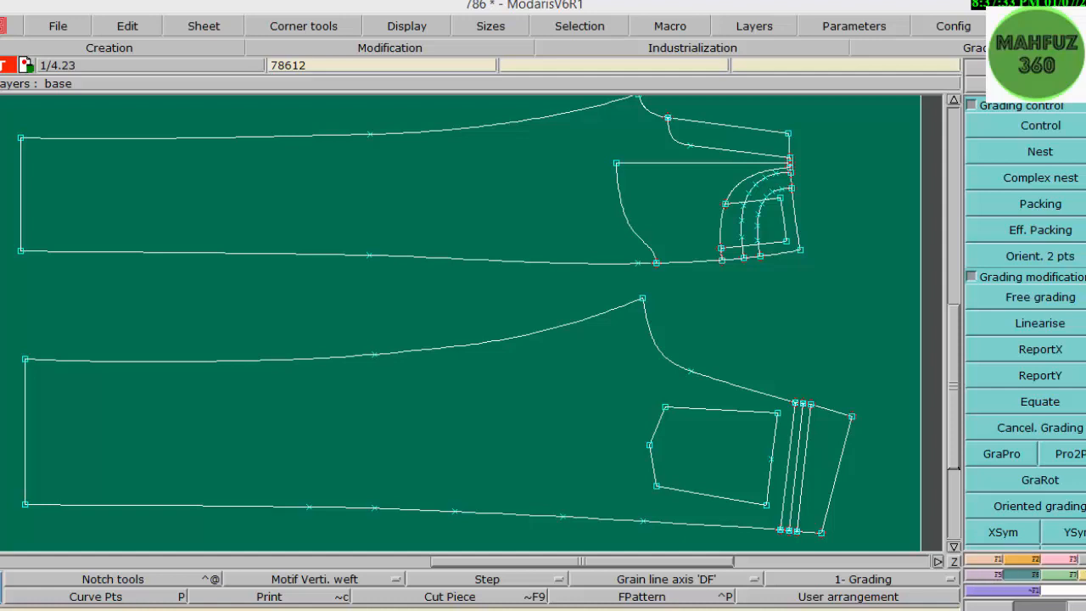
Extract the whole back leg panel as a separate piece with Seam, including its pocket outline and yoke lines.
{"action": "scroll", "coordinate": [1015, 270], "scroll_direction": "down", "scroll_amount": 5}
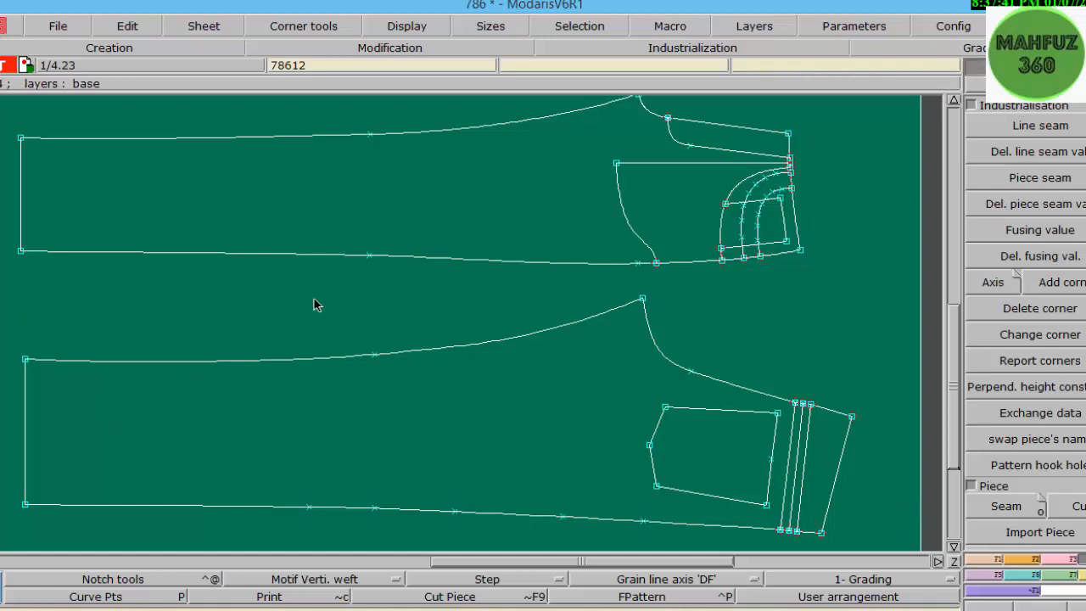
{"action": "left_click_drag", "start_coordinate": [1, 270], "coordinate": [896, 553]}
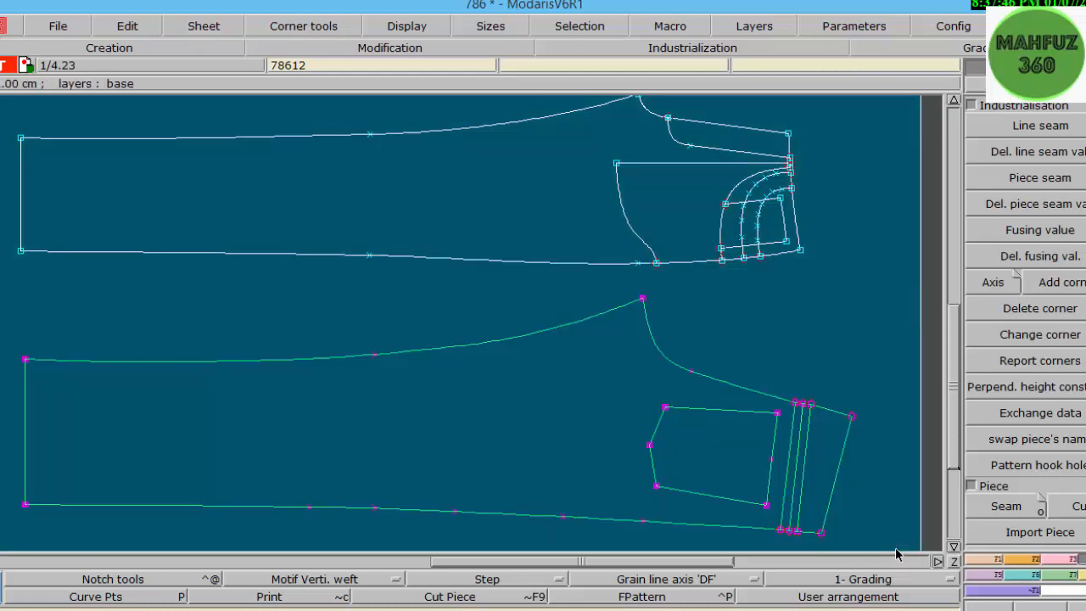
{"action": "left_click", "coordinate": [1005, 507]}
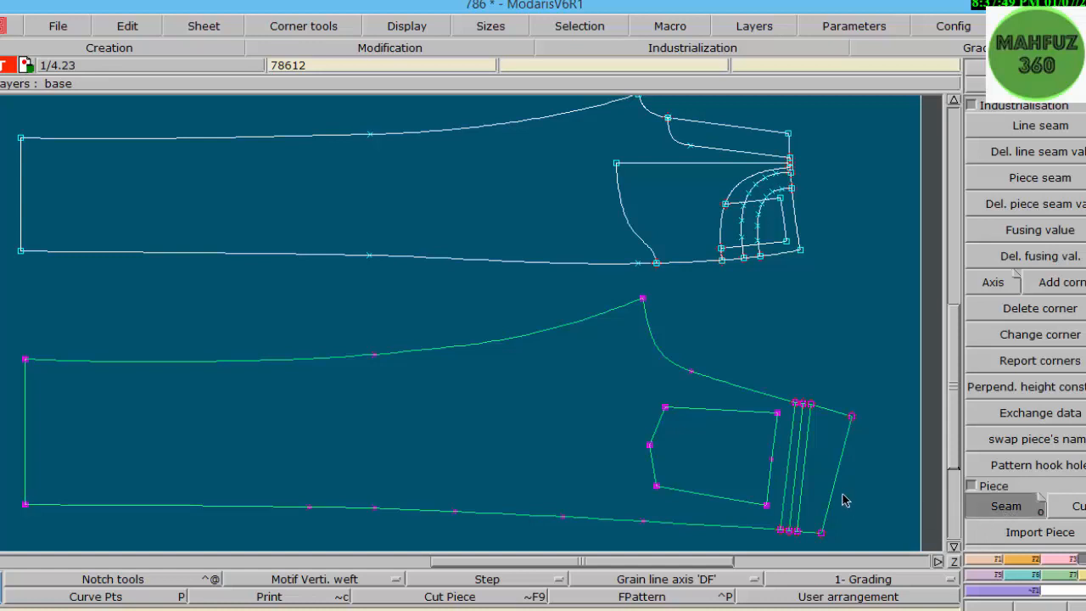
{"action": "left_click", "coordinate": [743, 490]}
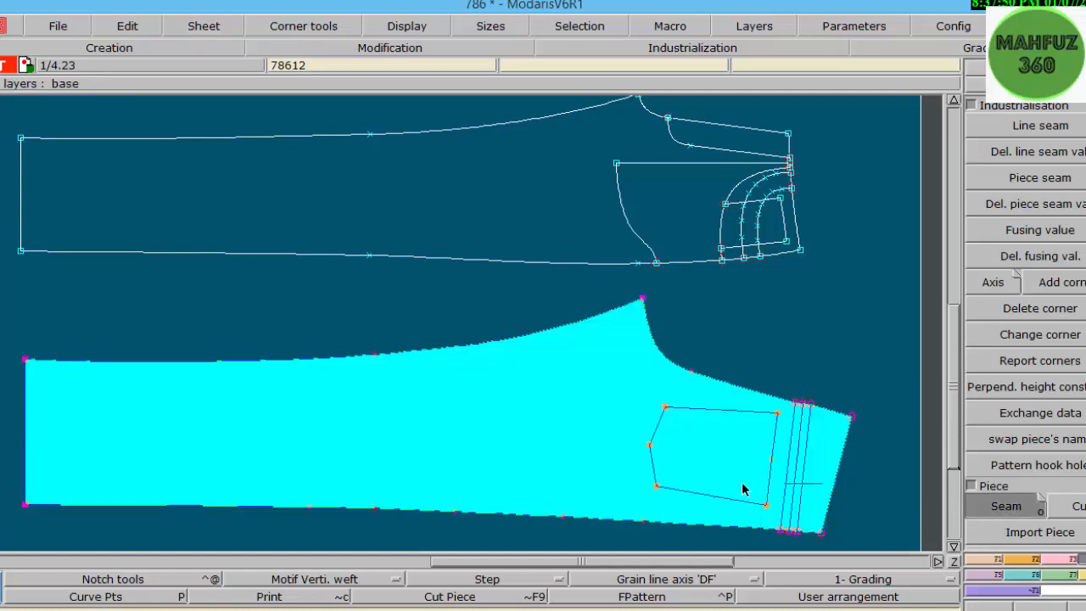
{"action": "left_click", "coordinate": [592, 483]}
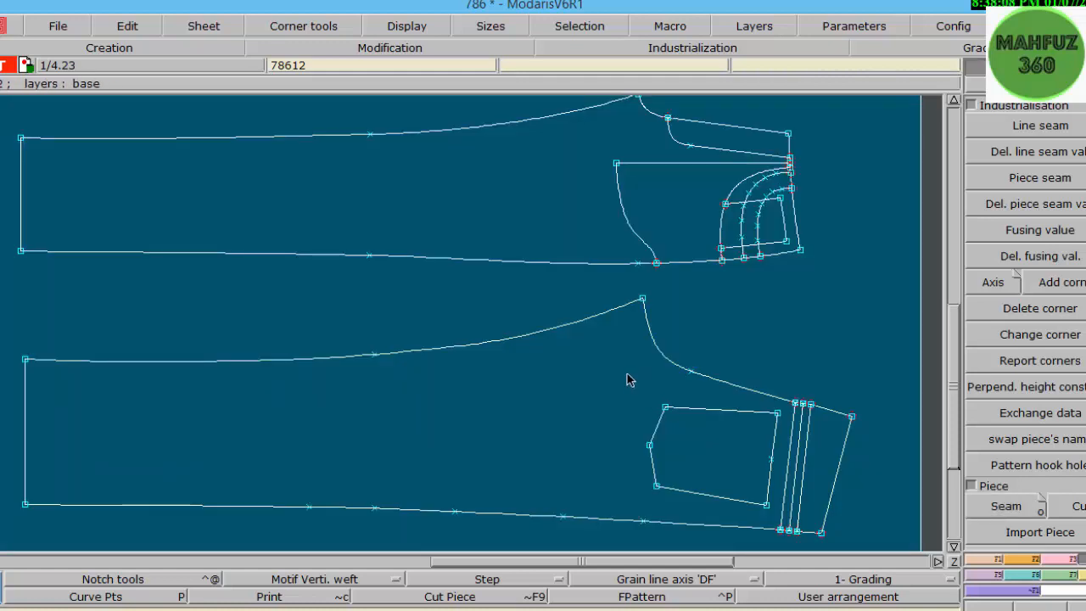
Extract the back pocket outline inside the back leg as its own piece with Seam.
{"action": "left_click_drag", "start_coordinate": [627, 373], "coordinate": [787, 523]}
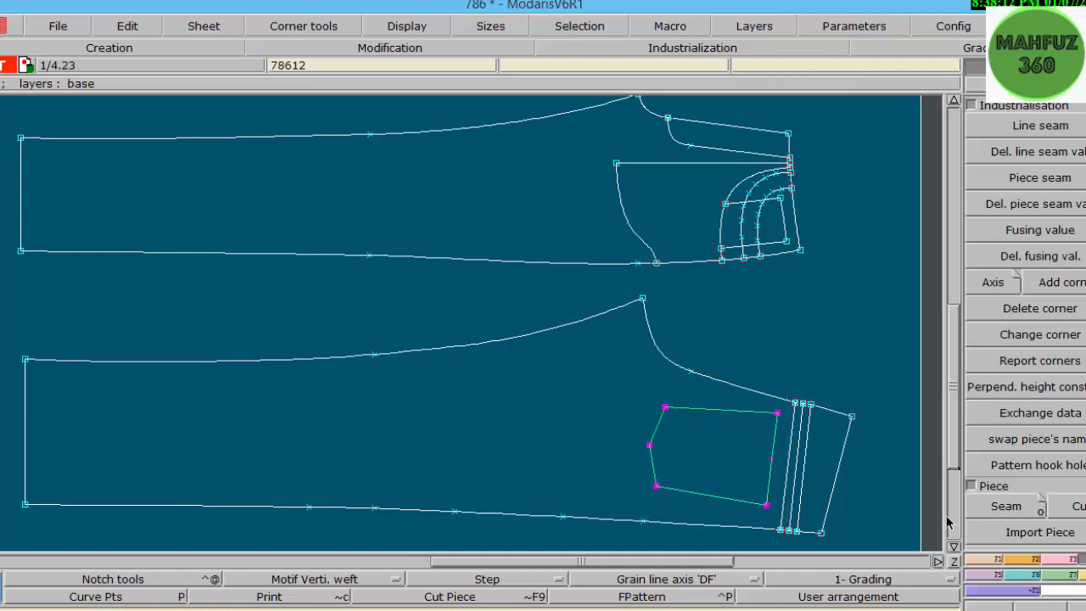
{"action": "left_click", "coordinate": [1011, 508]}
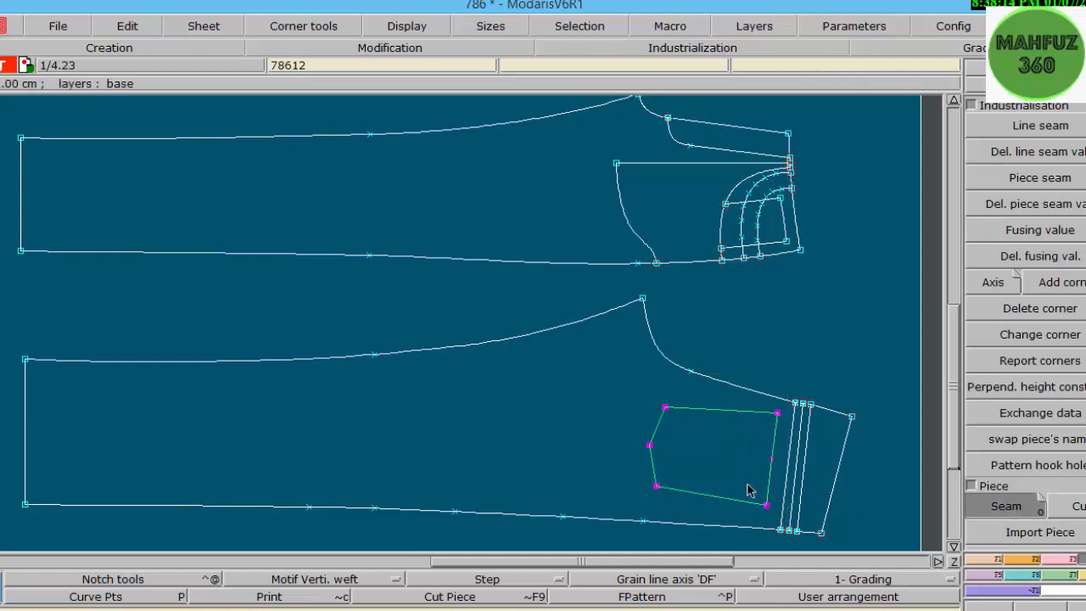
{"action": "left_click", "coordinate": [713, 480]}
{"action": "left_click", "coordinate": [718, 466]}
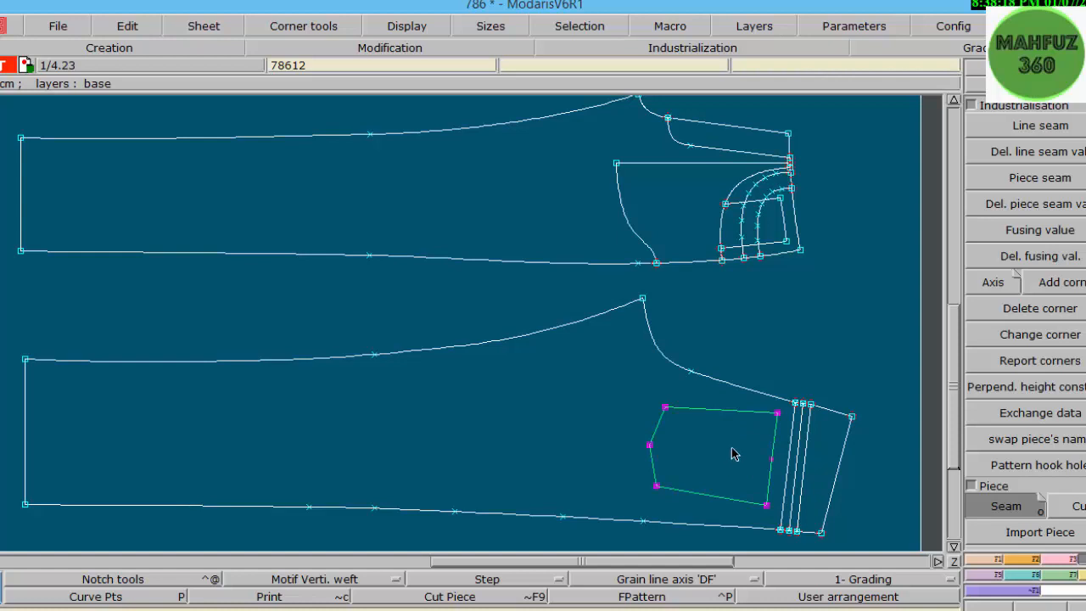
{"action": "scroll", "coordinate": [954, 436], "scroll_direction": "up", "scroll_amount": 1}
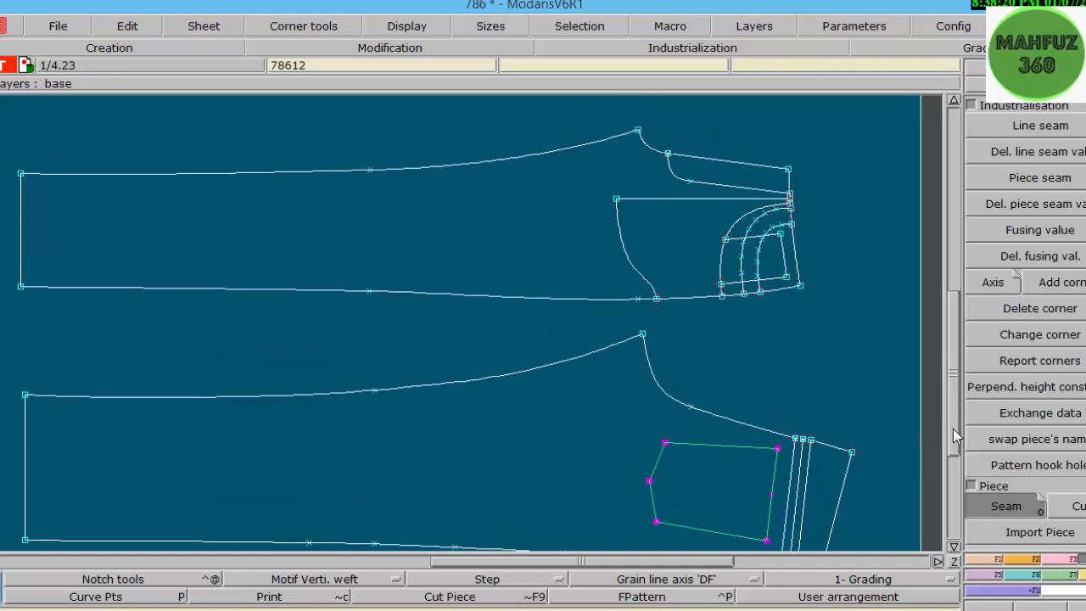
Extract the front leg panel up to the innermost pocket opening curve with Seam, including the fly outline.
{"action": "left_click", "coordinate": [1039, 607]}
{"action": "left_click_drag", "start_coordinate": [20, 102], "coordinate": [856, 322]}
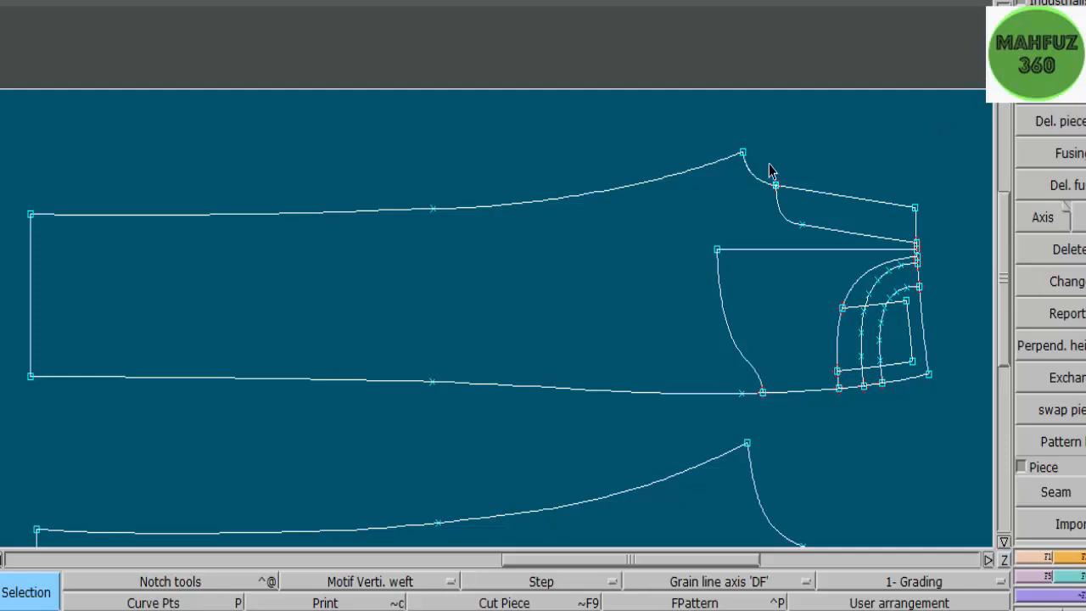
{"action": "left_click_drag", "start_coordinate": [769, 164], "coordinate": [941, 248]}
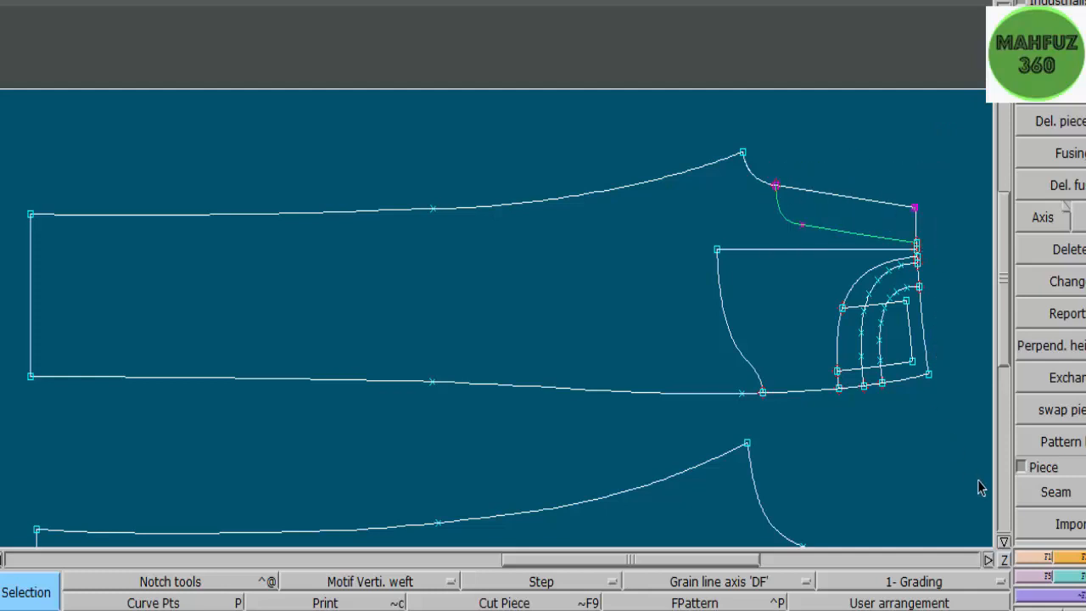
{"action": "left_click", "coordinate": [1030, 490]}
{"action": "left_click", "coordinate": [358, 339]}
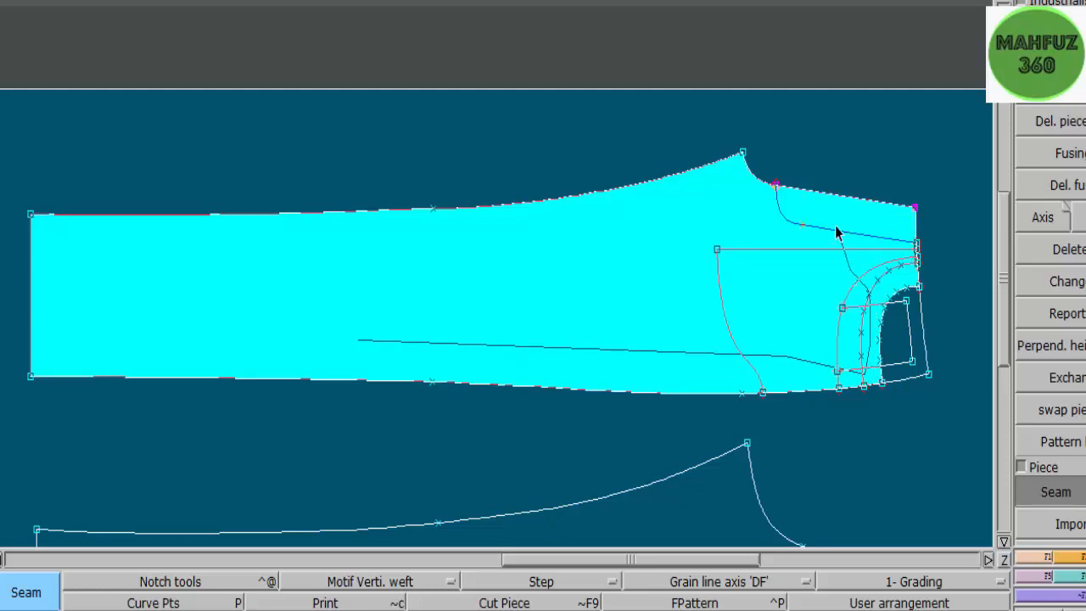
{"action": "left_click", "coordinate": [835, 233]}
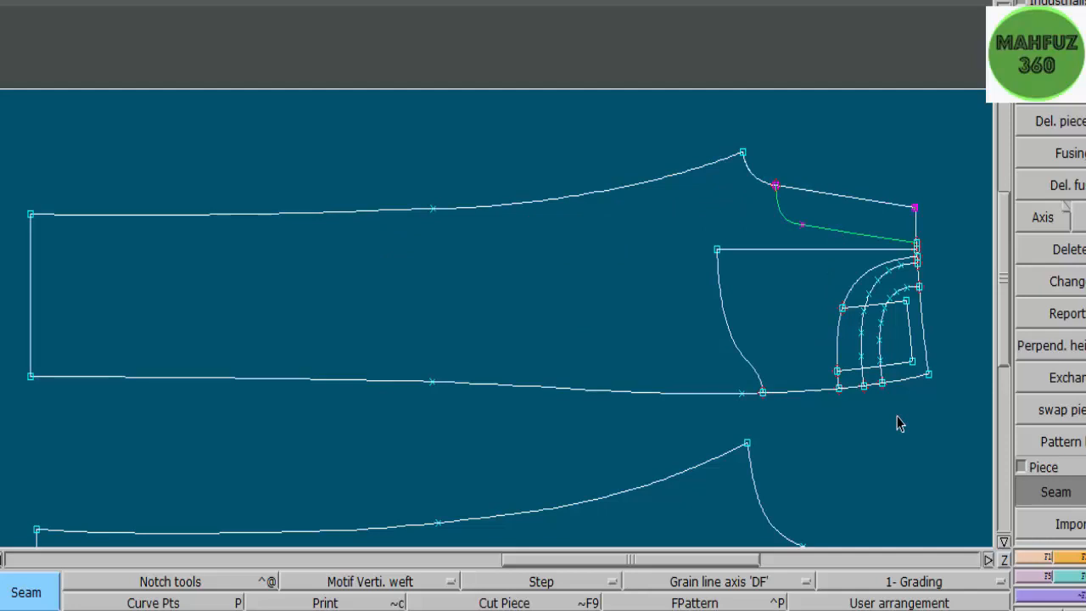
Extract two front pocket bags with Seam, one stopping at the innermost opening curve and one covering the full pocket area.
{"action": "left_click", "coordinate": [769, 338]}
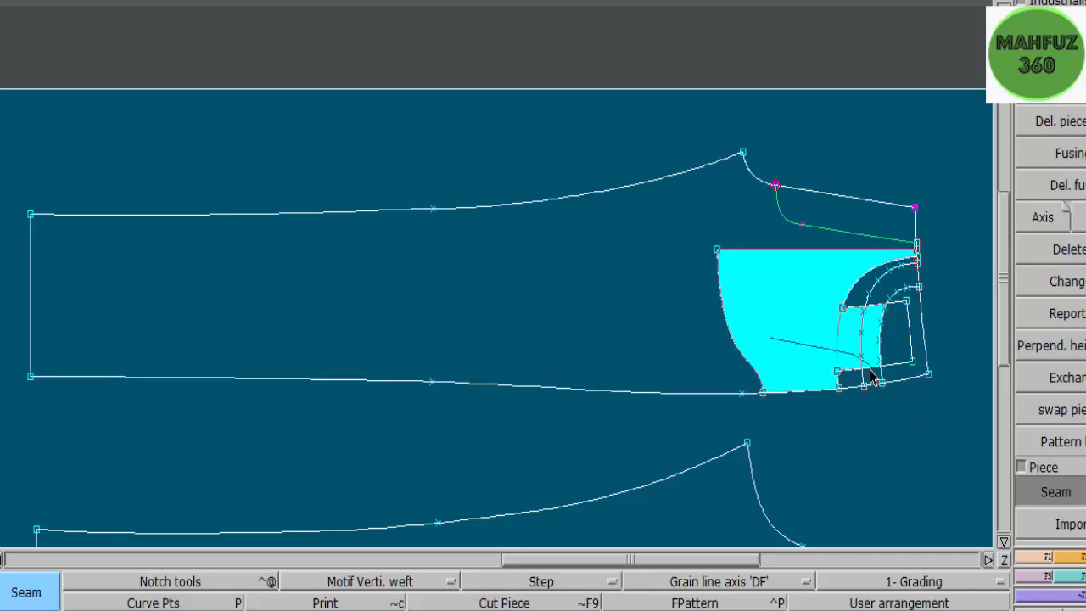
{"action": "left_click", "coordinate": [876, 302]}
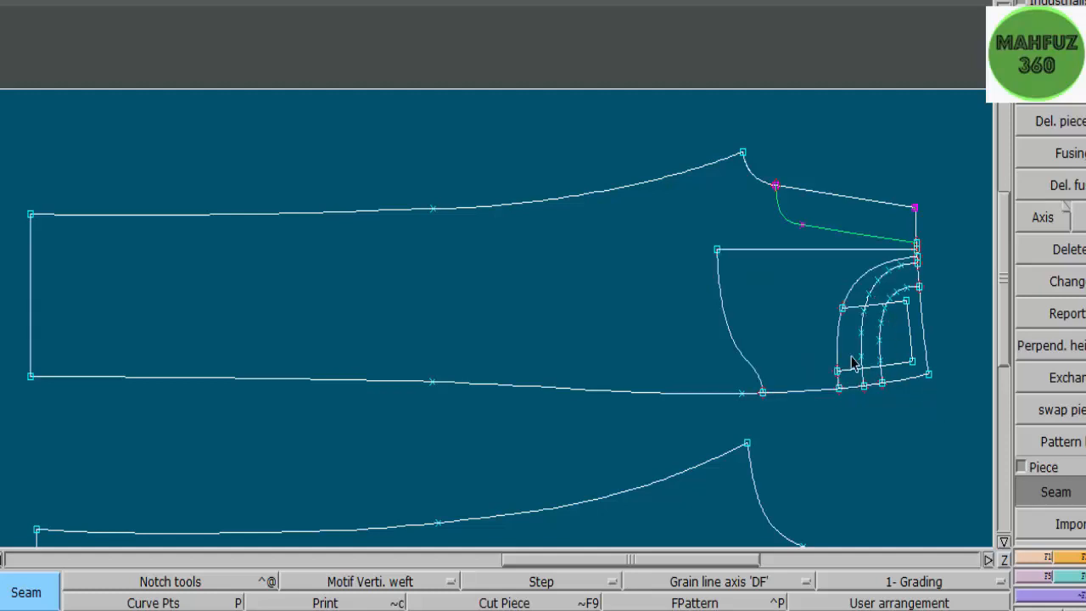
{"action": "left_click", "coordinate": [752, 311]}
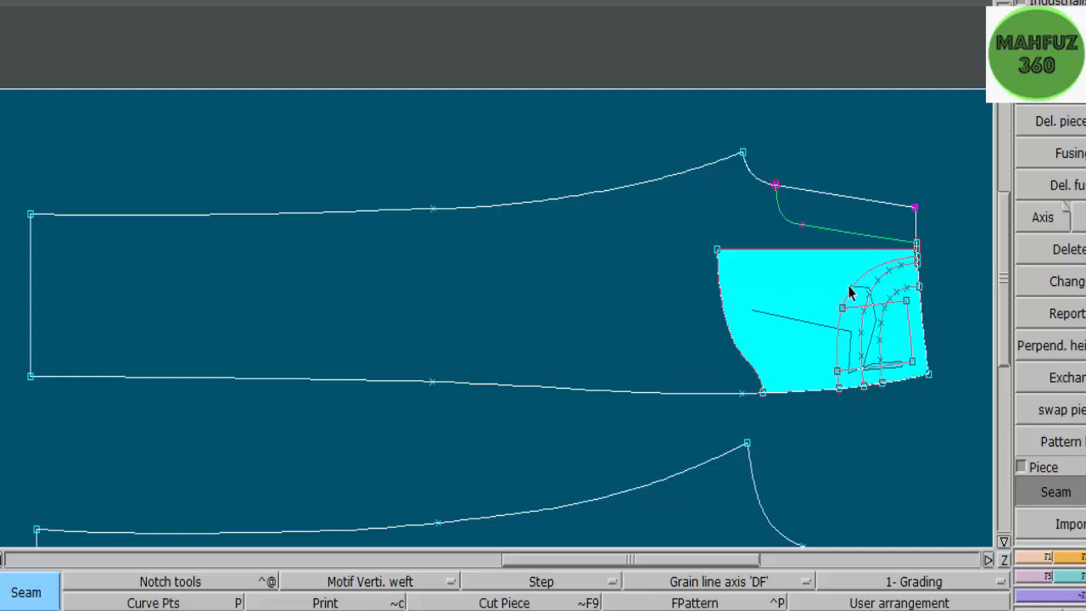
{"action": "left_click", "coordinate": [850, 293]}
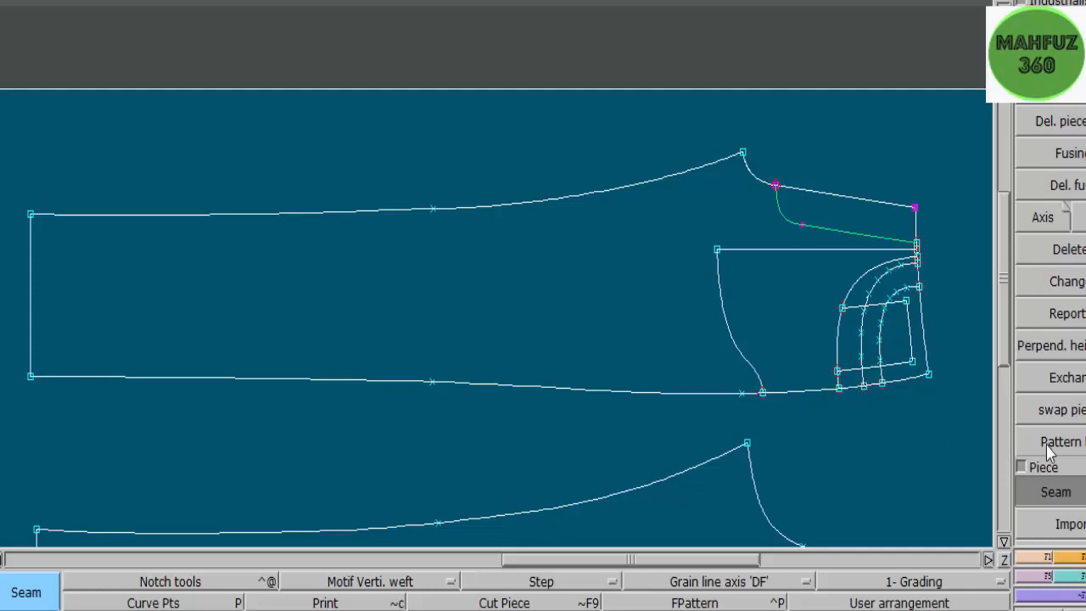
Extract the front pocket facing with Seam, including the coin pocket outline selected inside it.
{"action": "key", "text": "s"}
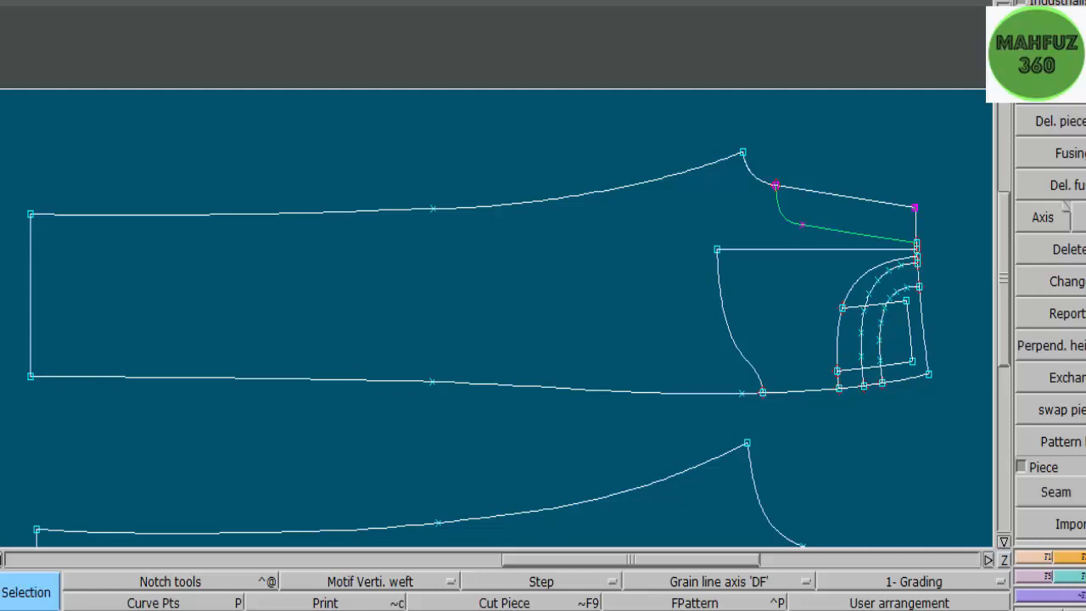
{"action": "left_click", "coordinate": [844, 290]}
{"action": "left_click_drag", "start_coordinate": [834, 269], "coordinate": [918, 383]}
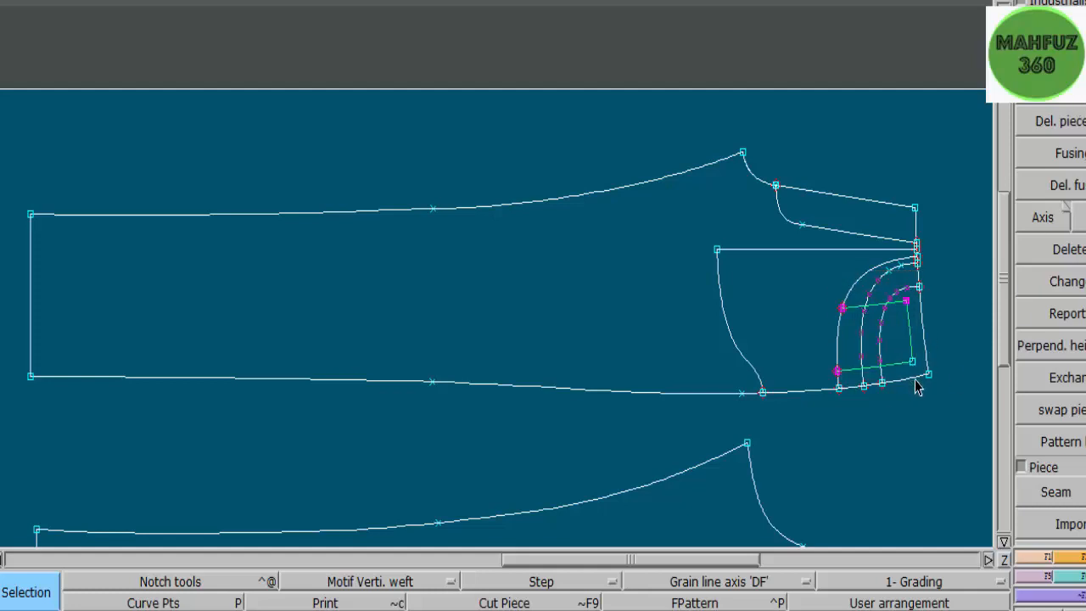
{"action": "left_click", "coordinate": [1057, 492]}
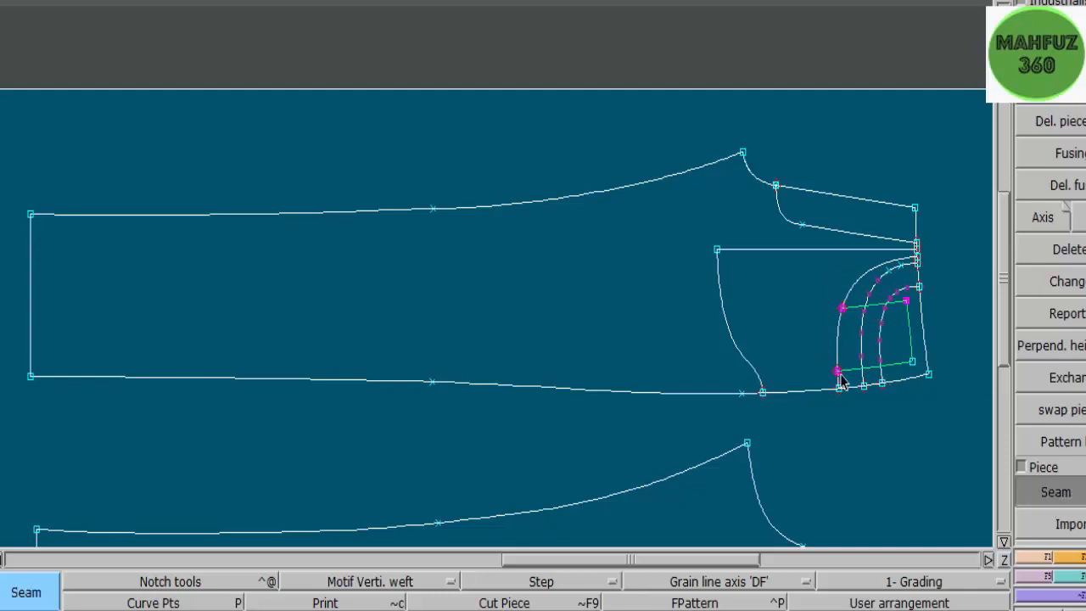
{"action": "mouse_move", "coordinate": [841, 375]}
{"action": "left_mouse_down"}
{"action": "mouse_move", "coordinate": [840, 362]}
{"action": "mouse_move", "coordinate": [875, 352]}
{"action": "mouse_move", "coordinate": [893, 362]}
{"action": "mouse_move", "coordinate": [882, 377]}
{"action": "mouse_move", "coordinate": [901, 298]}
{"action": "mouse_move", "coordinate": [878, 307]}
{"action": "mouse_move", "coordinate": [865, 290]}
{"action": "left_mouse_up"}
{"action": "left_click", "coordinate": [931, 416]}
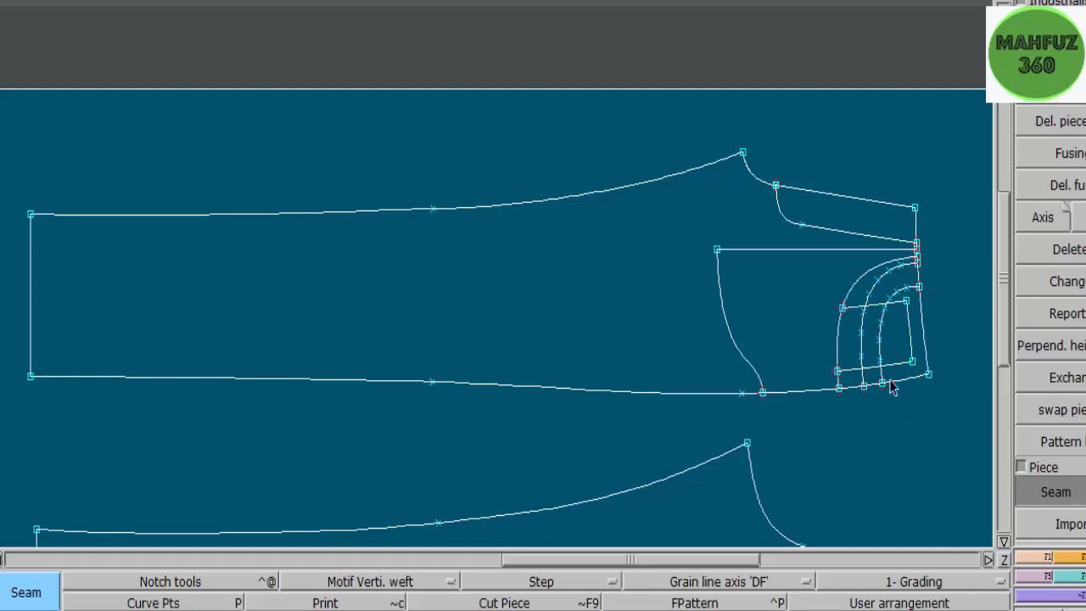
Extract the coin pocket and the fly of the front leg as two separate pieces with Seam.
{"action": "left_click", "coordinate": [858, 357]}
{"action": "left_click", "coordinate": [872, 355]}
{"action": "left_click", "coordinate": [887, 351]}
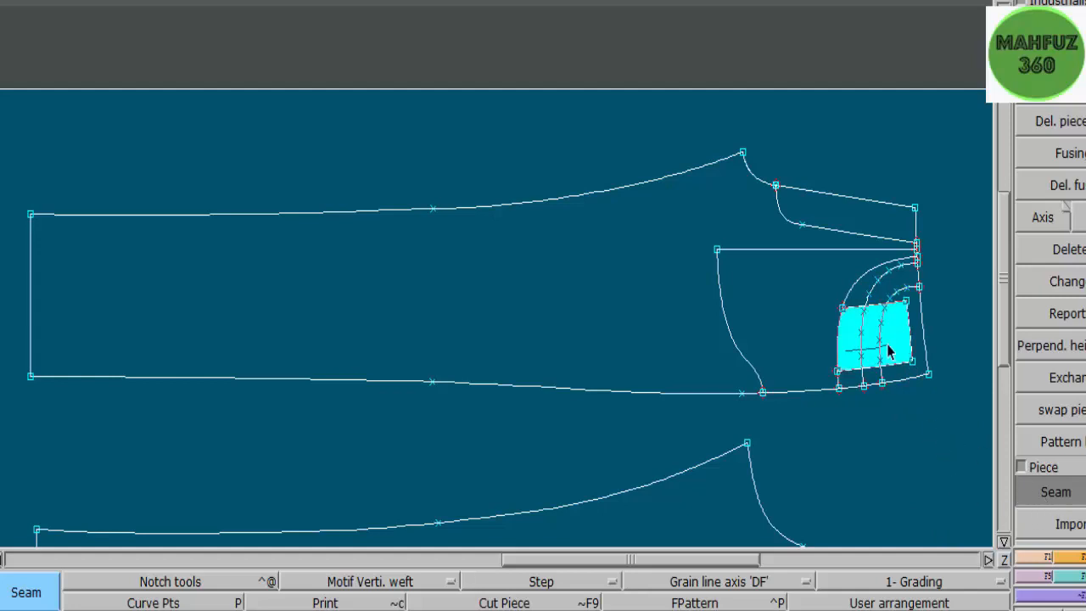
{"action": "right_click", "coordinate": [887, 351]}
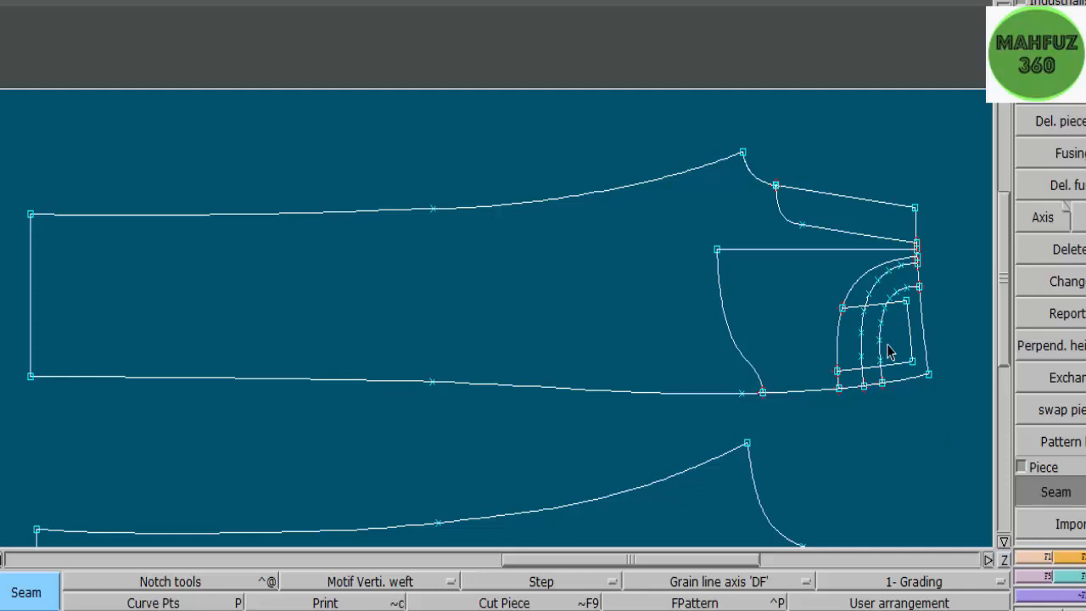
{"action": "left_click", "coordinate": [851, 222]}
{"action": "right_click", "coordinate": [850, 222]}
Straighten the extracted back pocket piece with Rot 2pts, using its pointed tip and the midpoint of the opposite edge.
{"action": "key", "text": "j"}
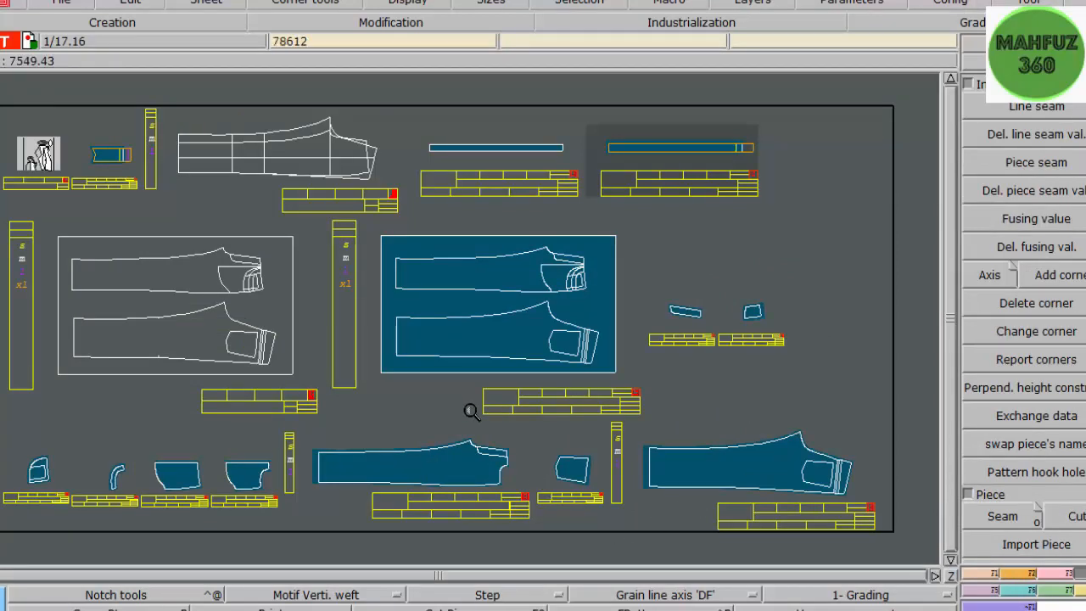
{"action": "left_click_drag", "start_coordinate": [521, 431], "coordinate": [652, 512]}
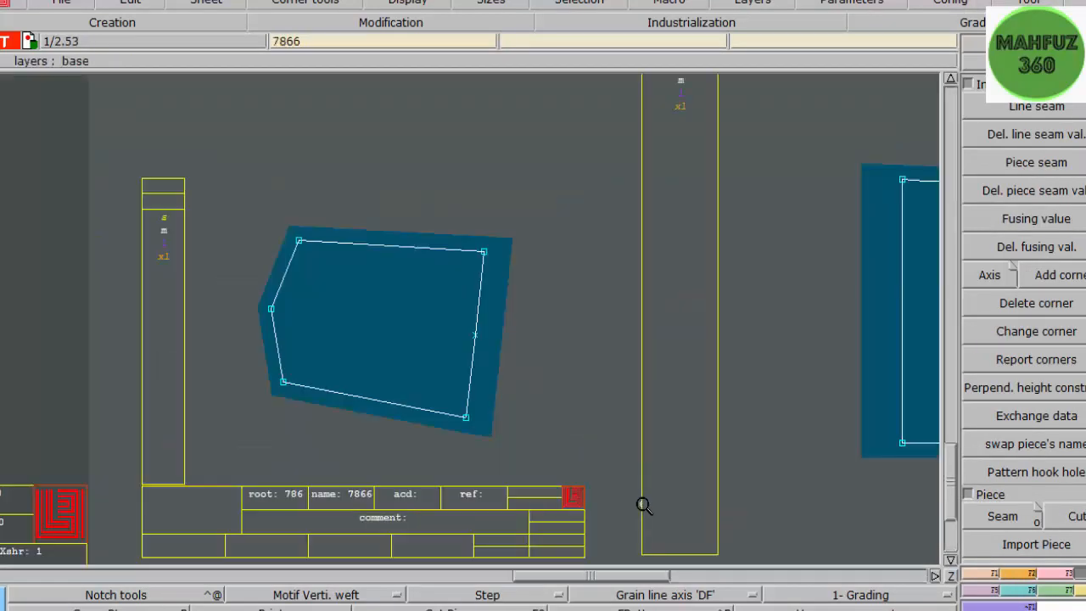
{"action": "left_click", "coordinate": [1022, 577]}
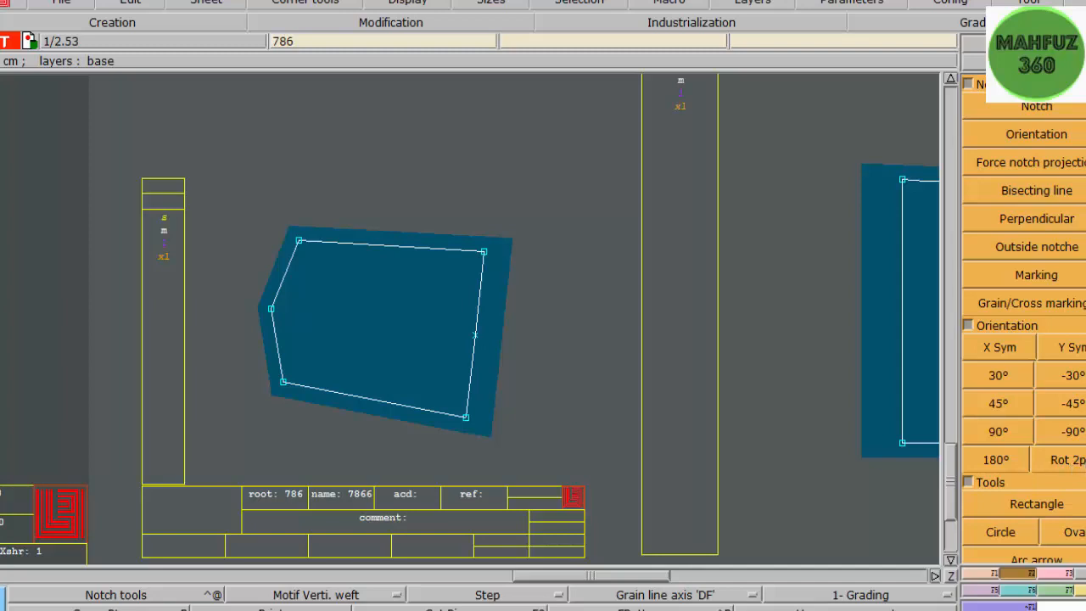
{"action": "left_click", "coordinate": [1060, 460]}
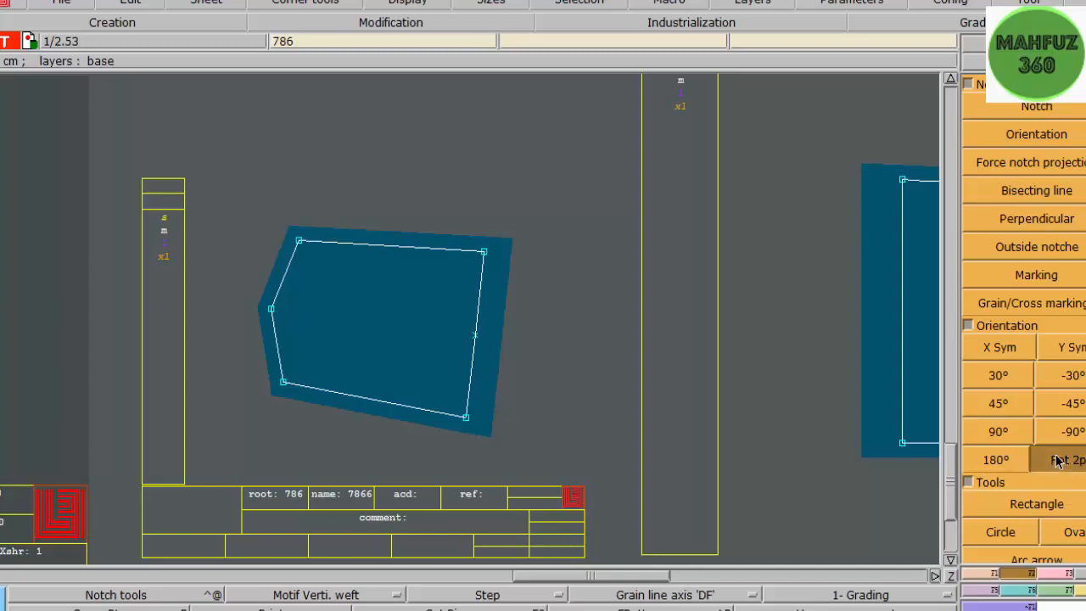
{"action": "left_click", "coordinate": [270, 310]}
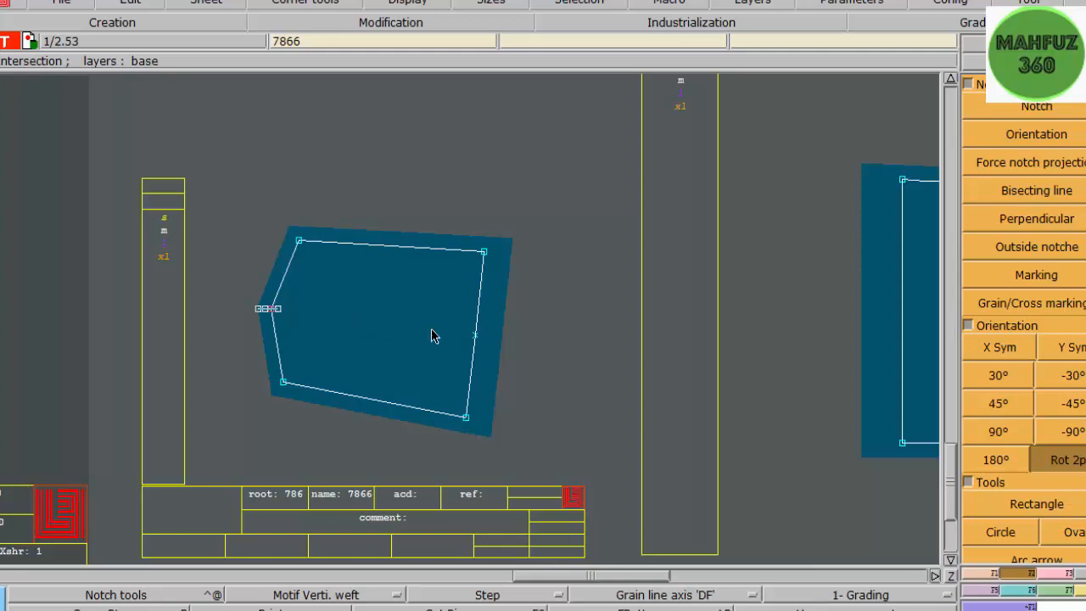
{"action": "left_click", "coordinate": [474, 336]}
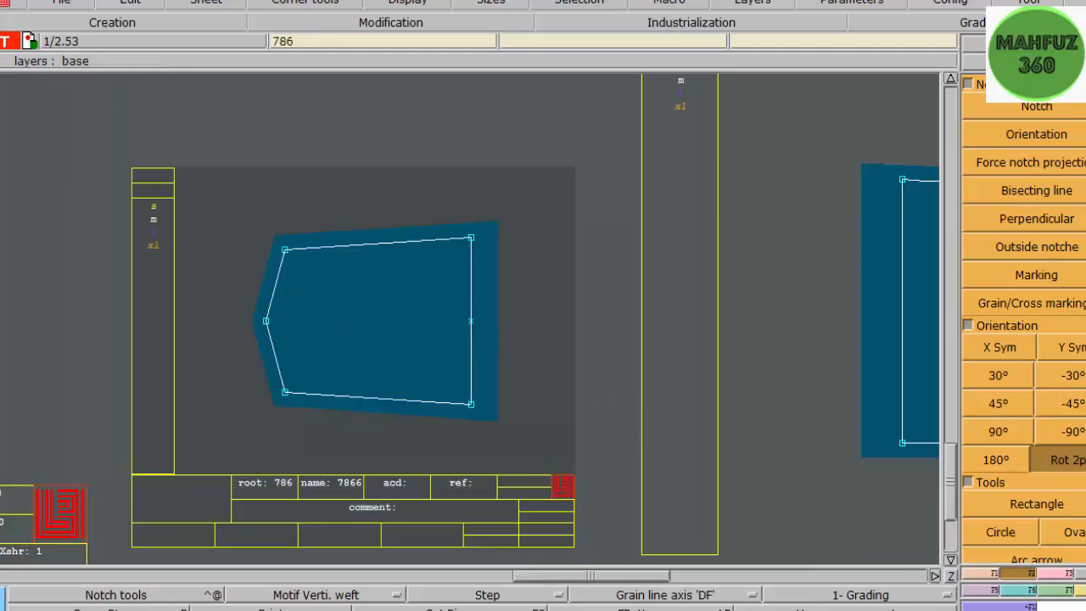
Add a horizontal 'DF' grain line axis through the middle of the back pocket piece, from near its tip towards the opening edge.
{"action": "left_click", "coordinate": [707, 597]}
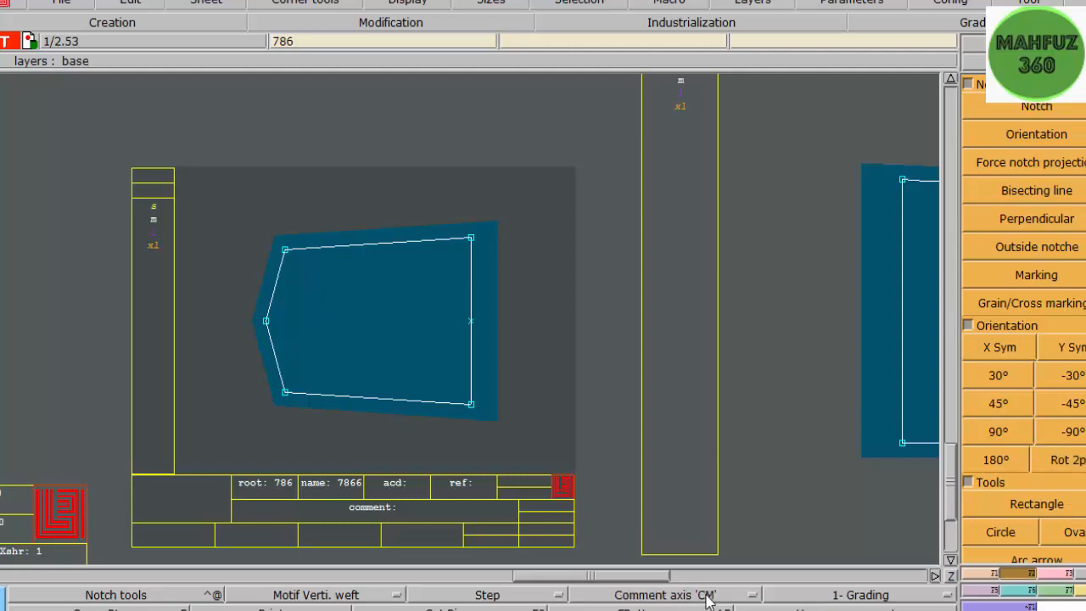
{"action": "left_click", "coordinate": [752, 596]}
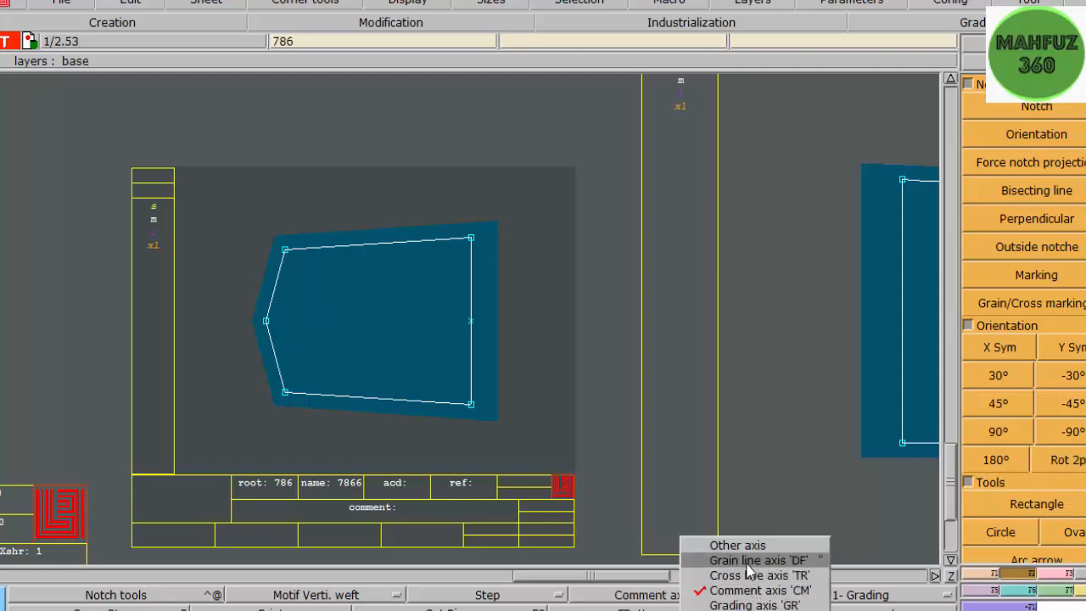
{"action": "left_click", "coordinate": [746, 563]}
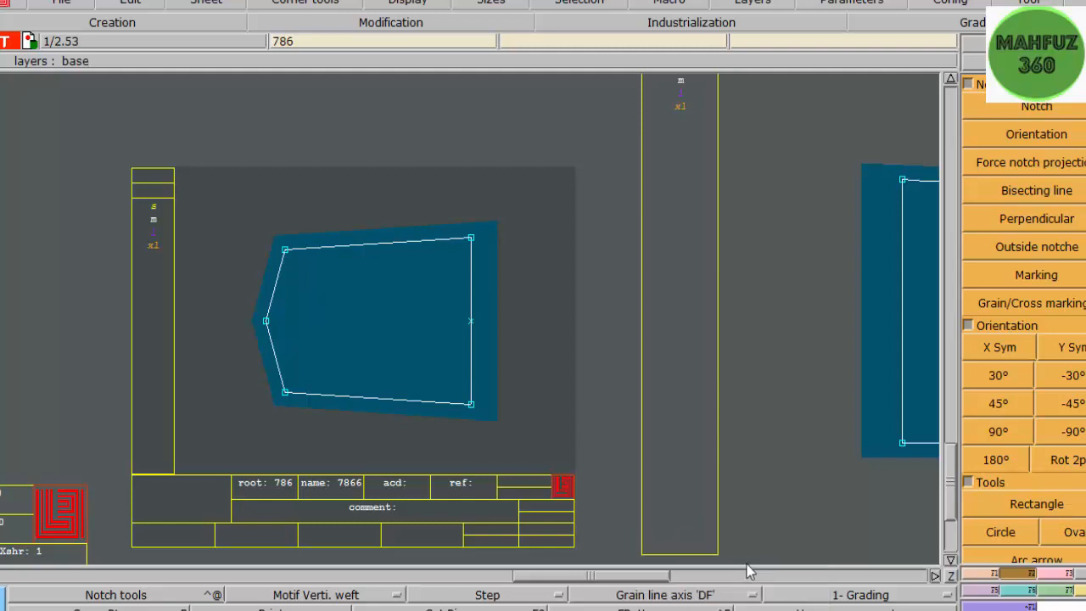
{"action": "left_click", "coordinate": [284, 324]}
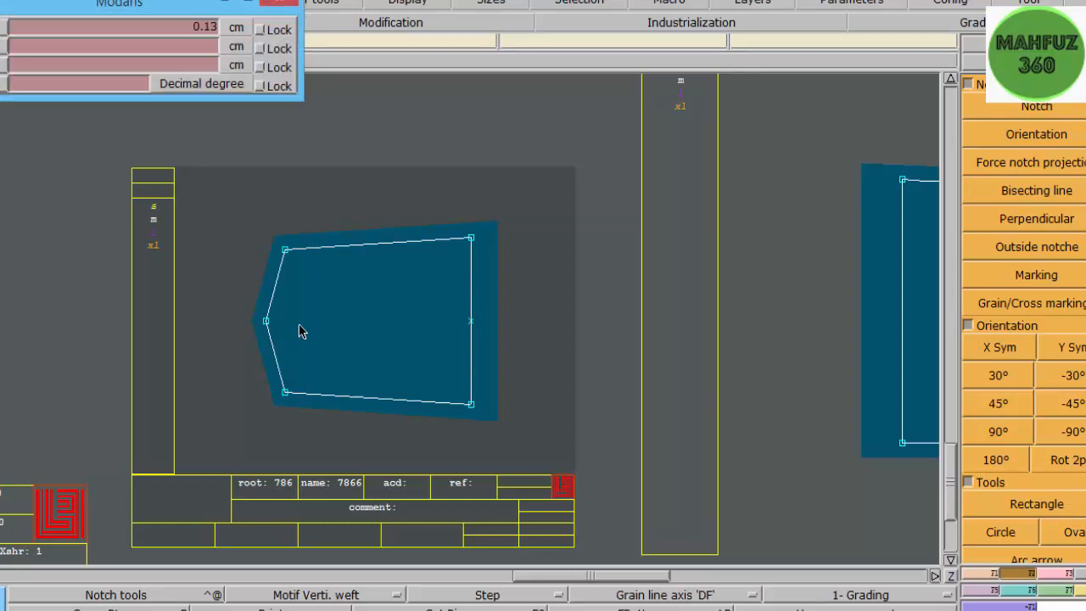
{"action": "left_click", "coordinate": [429, 323]}
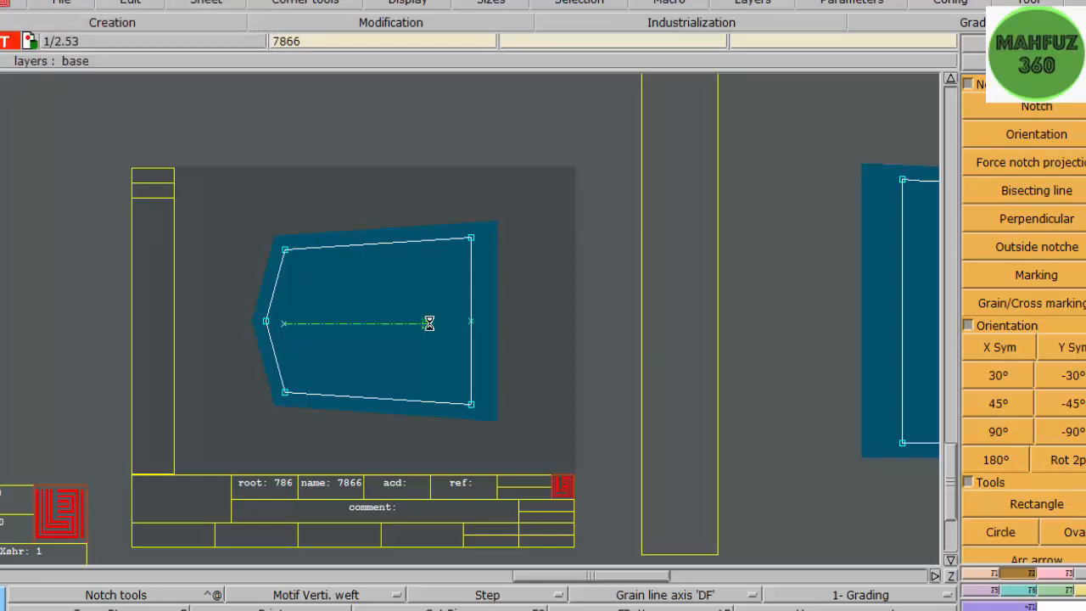
{"action": "scroll", "coordinate": [430, 323], "scroll_direction": "down", "scroll_amount": 5}
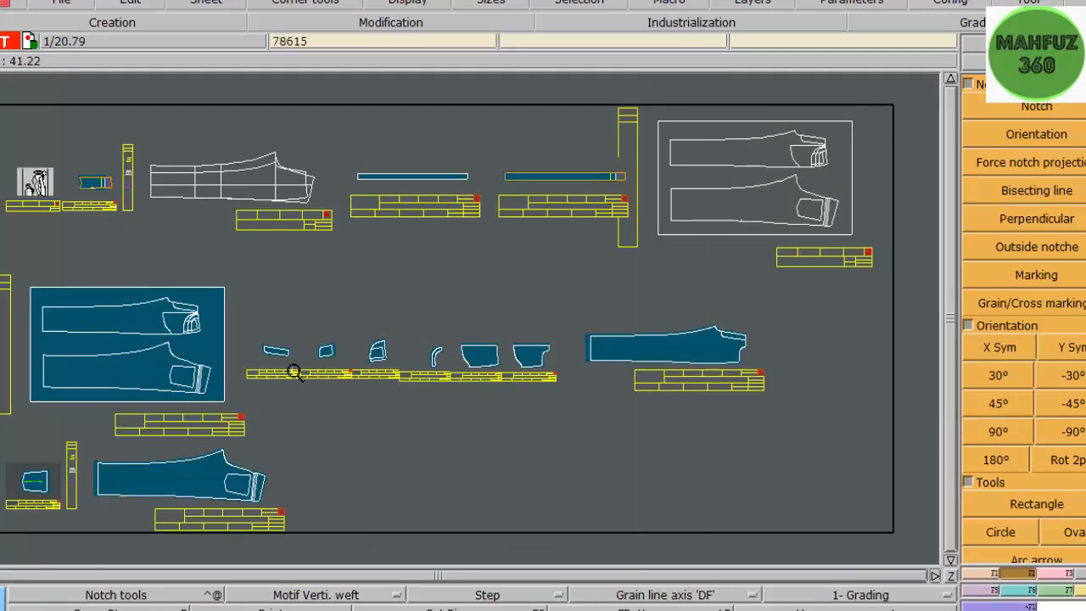
Straighten the extracted fly piece with Rot 2pts, using the two ends of its long straight edge.
{"action": "left_click_drag", "start_coordinate": [252, 315], "coordinate": [406, 399]}
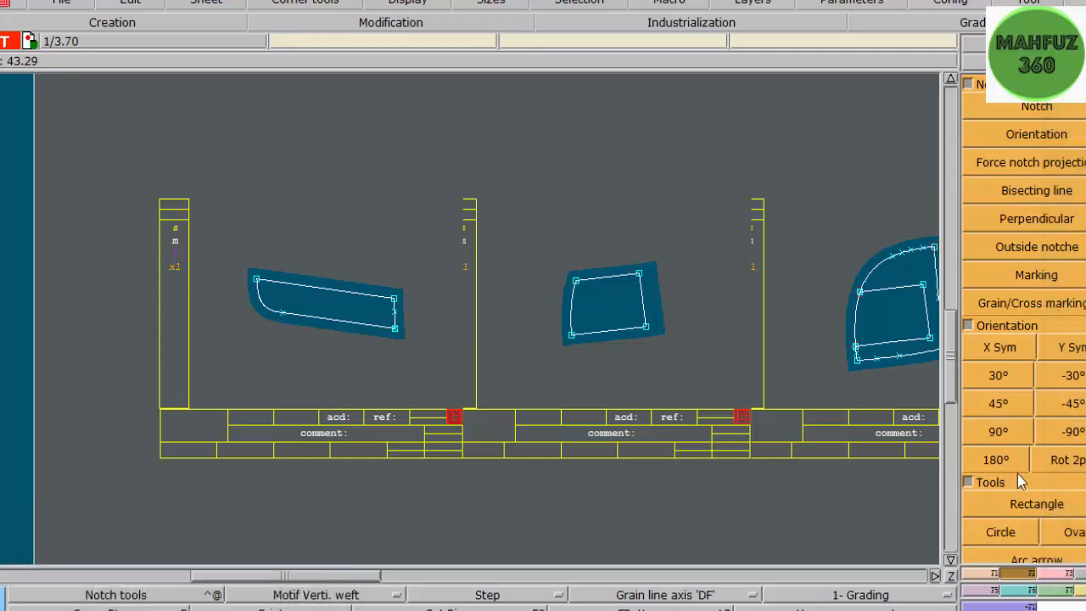
{"action": "left_click", "coordinate": [1055, 463]}
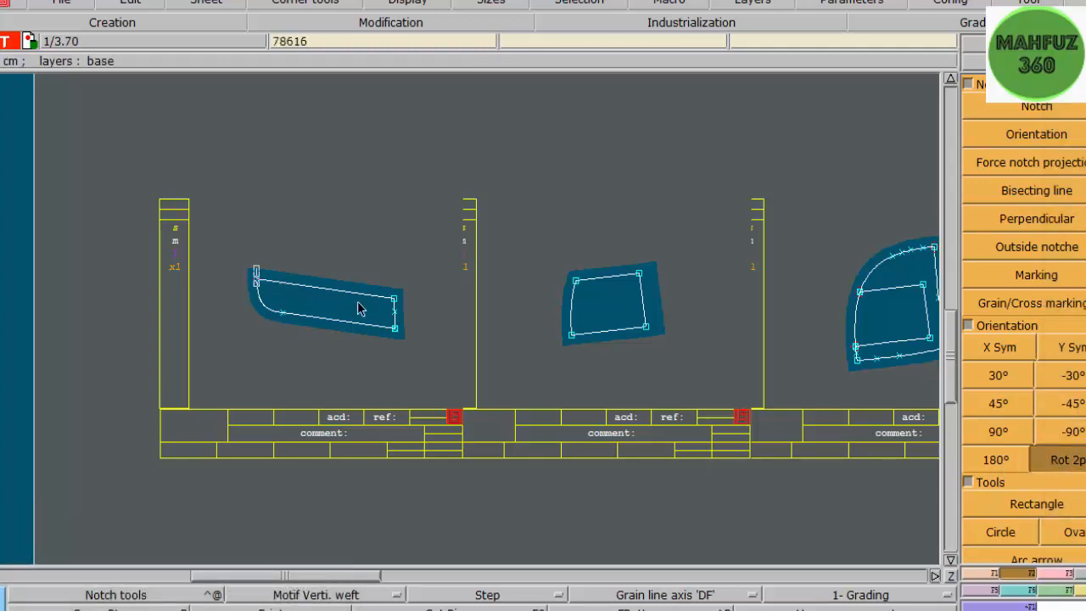
{"action": "left_click", "coordinate": [395, 301]}
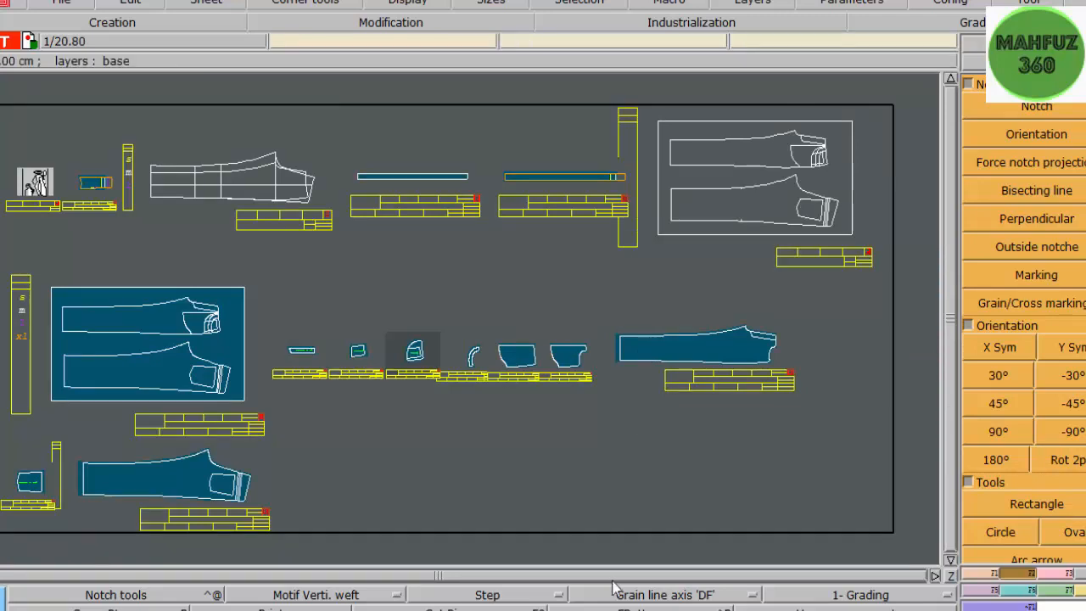
Flip the pocket bag piece with the curved cut-out using X Sym and join it to the other pocket bag piece along their straight edges.
{"action": "left_click_drag", "start_coordinate": [480, 301], "coordinate": [623, 420]}
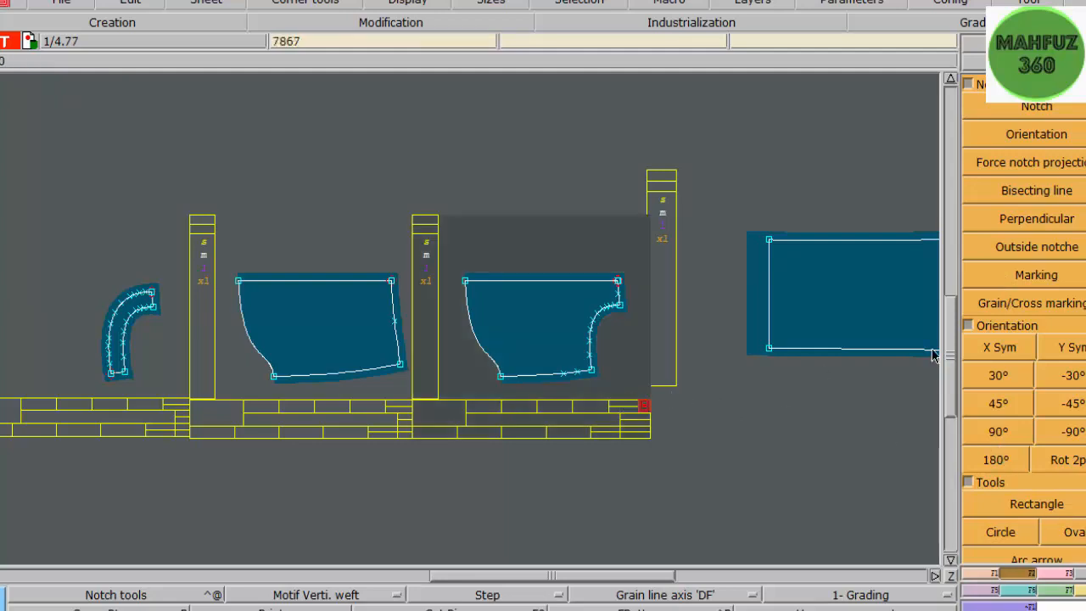
{"action": "left_click", "coordinate": [994, 352]}
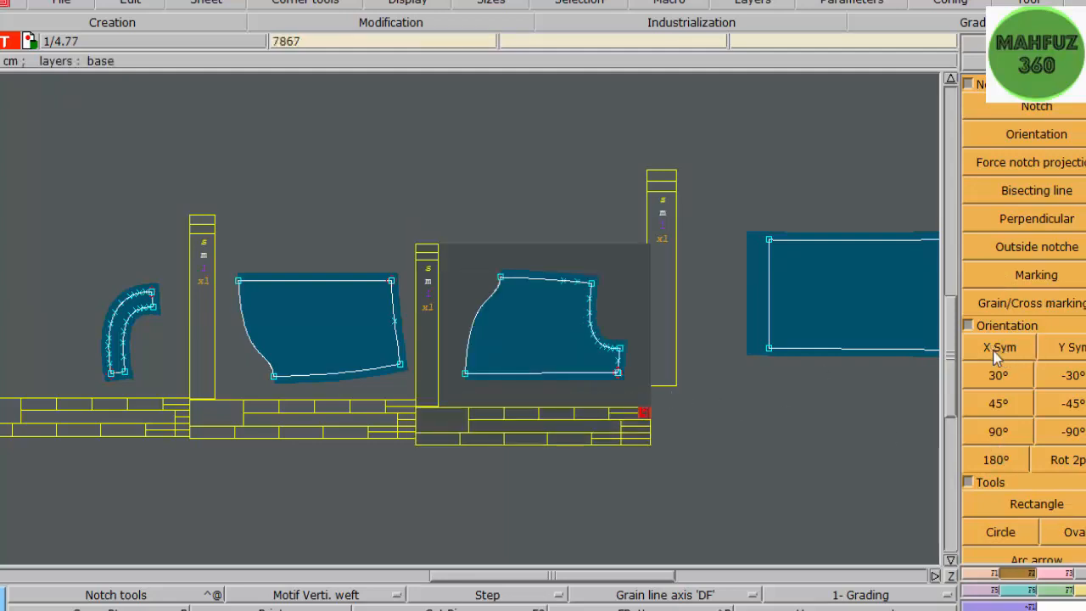
{"action": "left_click", "coordinate": [991, 592]}
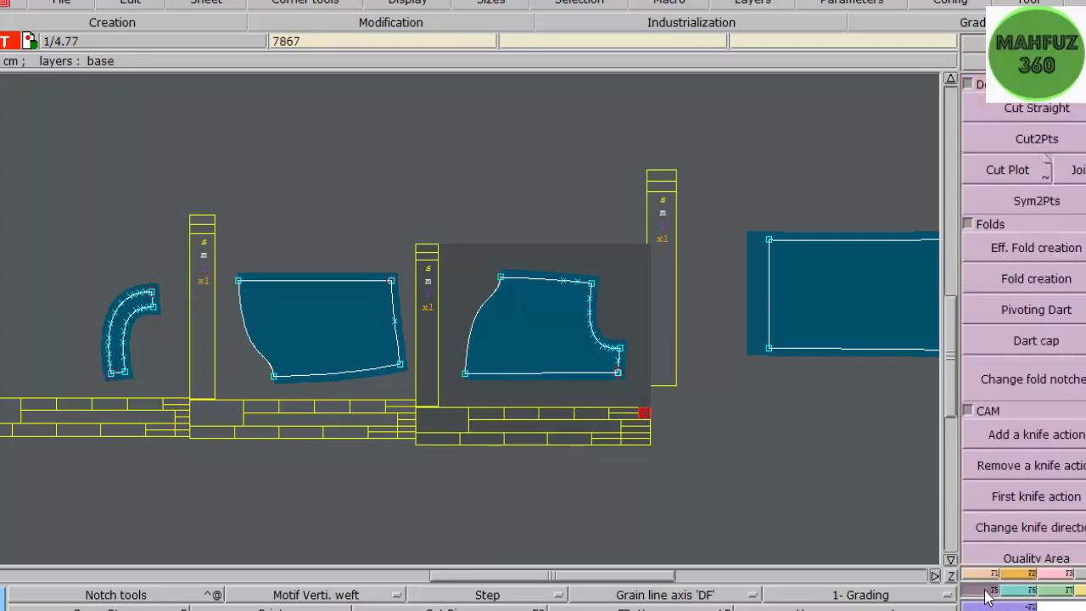
{"action": "left_click", "coordinate": [1075, 173]}
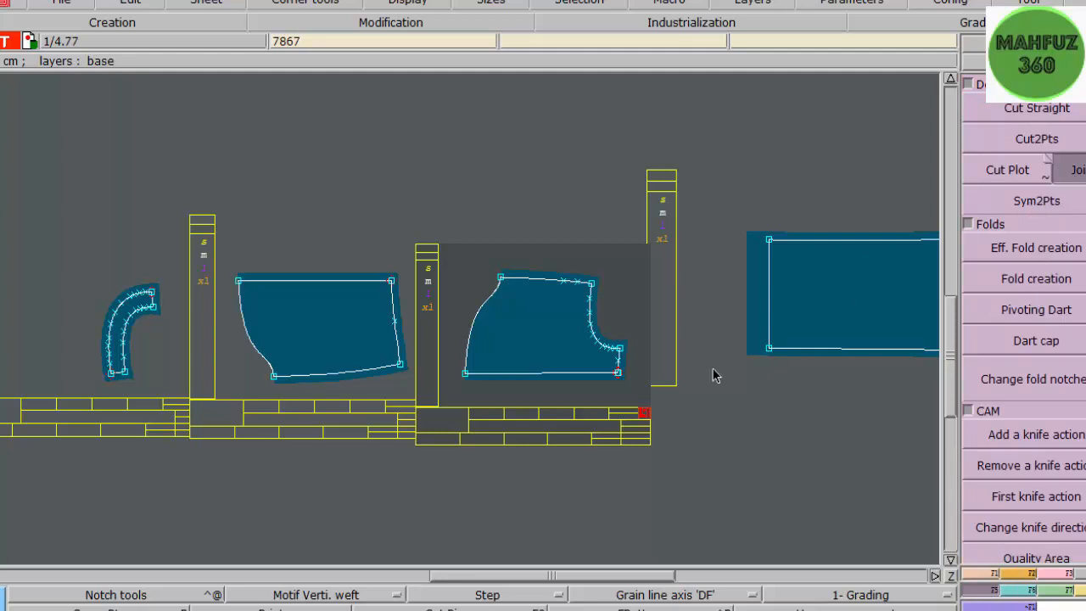
{"action": "left_click", "coordinate": [465, 374]}
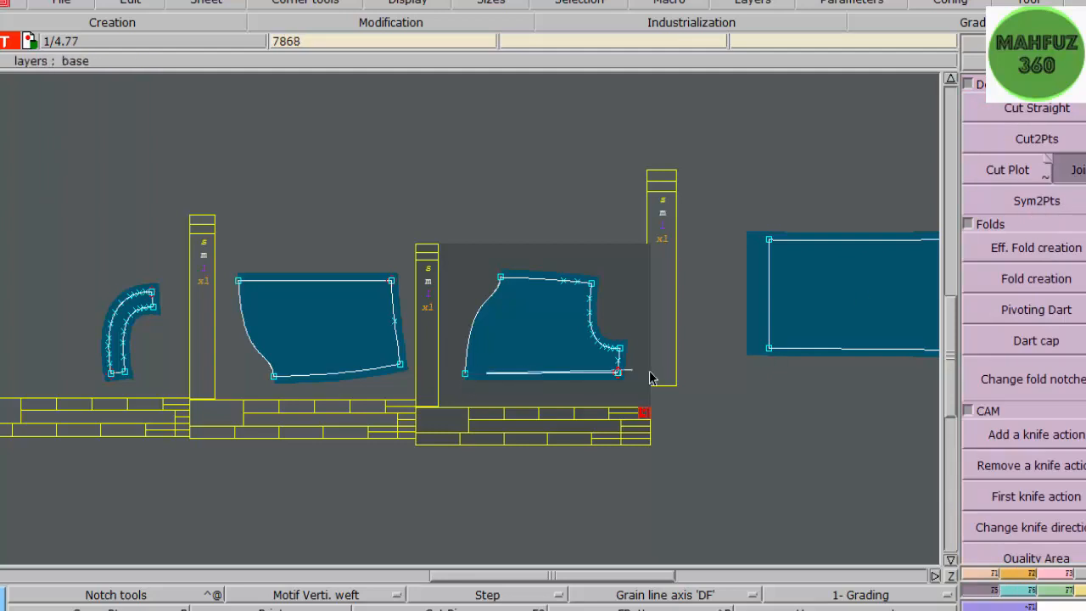
{"action": "left_click", "coordinate": [616, 373]}
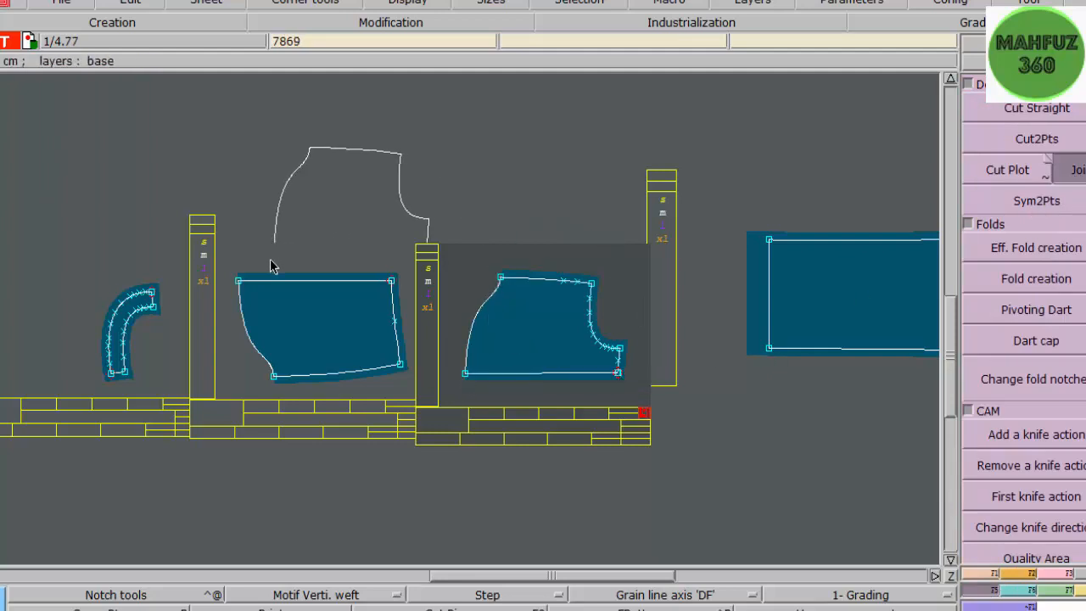
{"action": "left_click", "coordinate": [240, 281]}
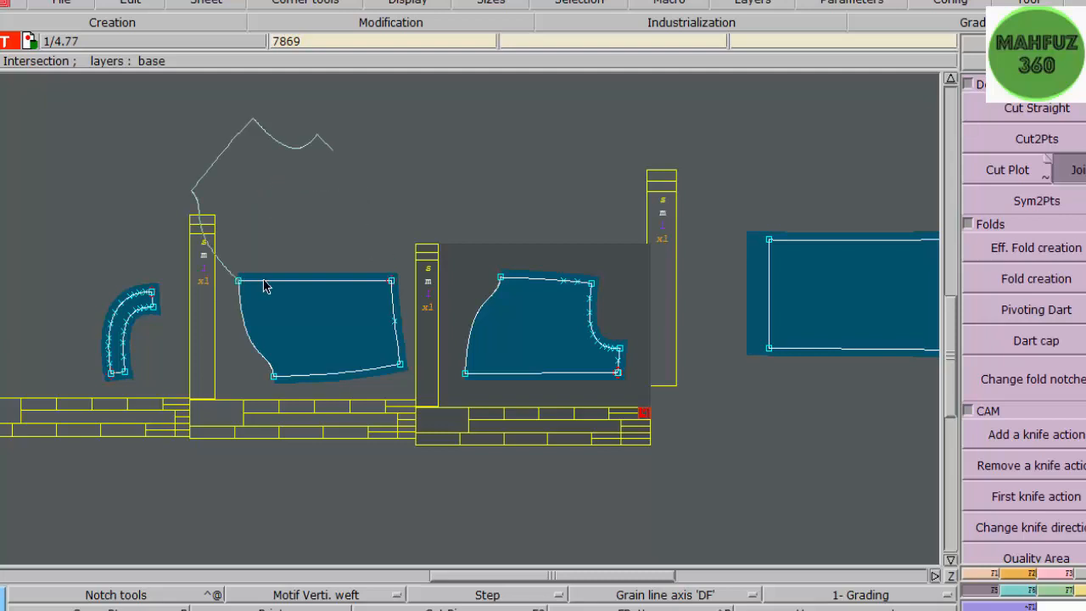
{"action": "left_click", "coordinate": [391, 280]}
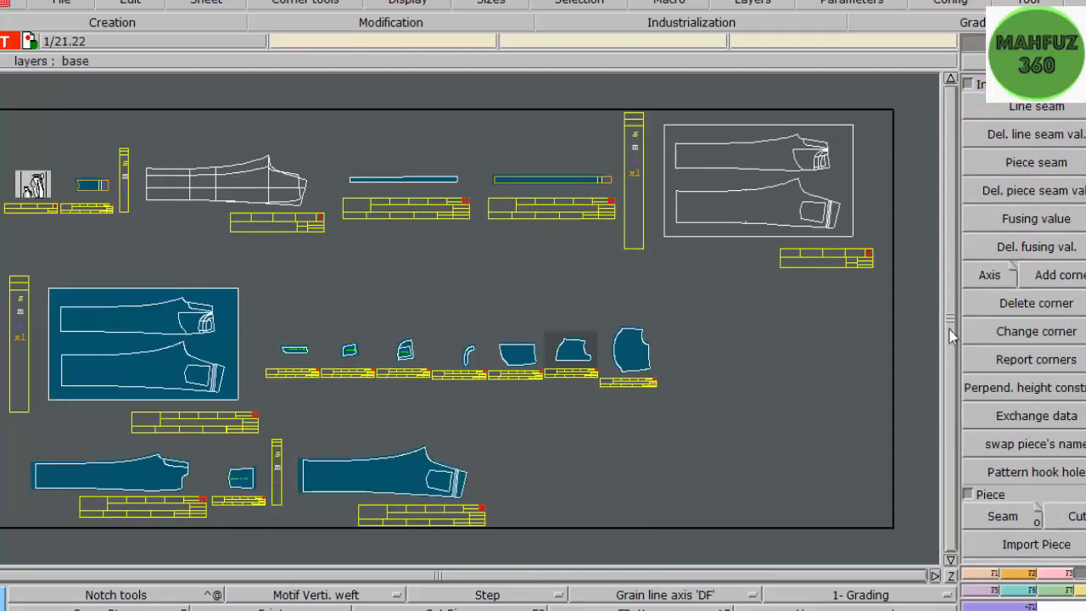
Collapse the unneeded measurement and assembly tool groups and create a new variant, entering the pattern maker's first name as its name.
{"action": "key", "text": "i"}
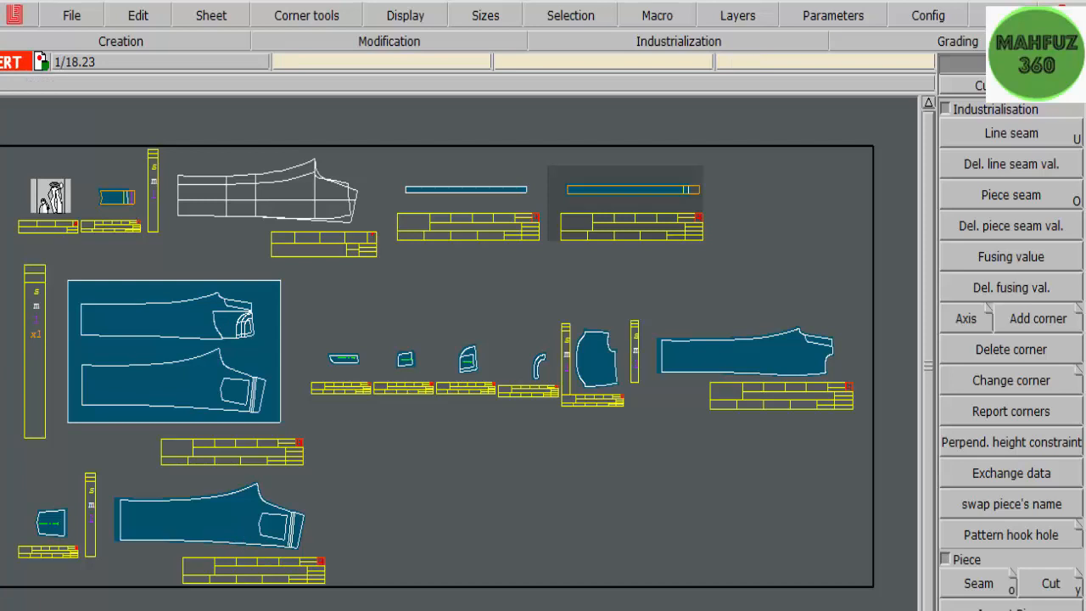
{"action": "key", "text": "F8"}
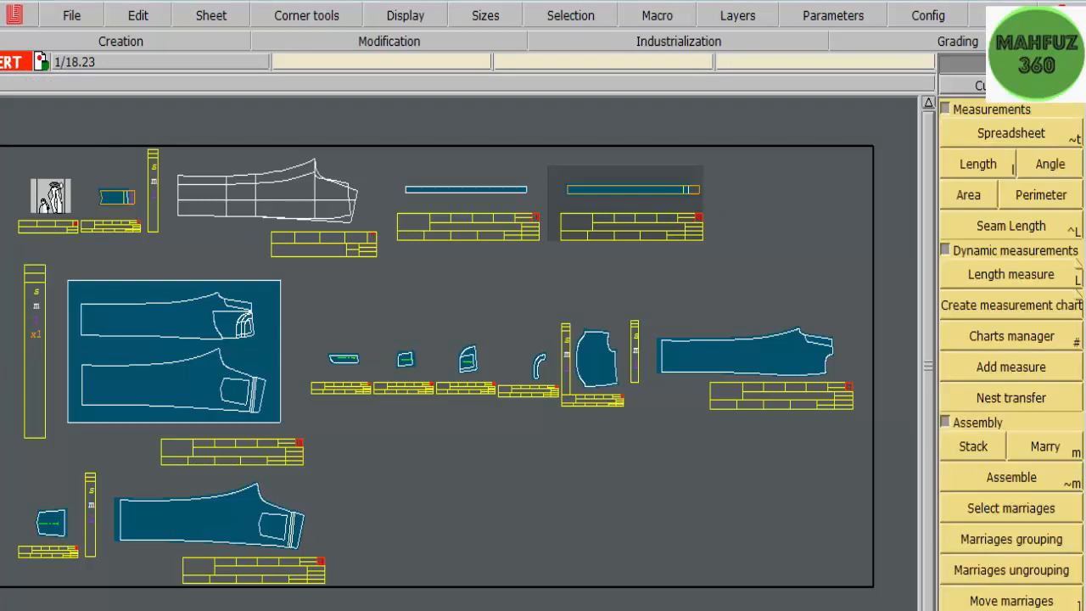
{"action": "scroll", "coordinate": [950, 113], "scroll_direction": "down", "scroll_amount": 3}
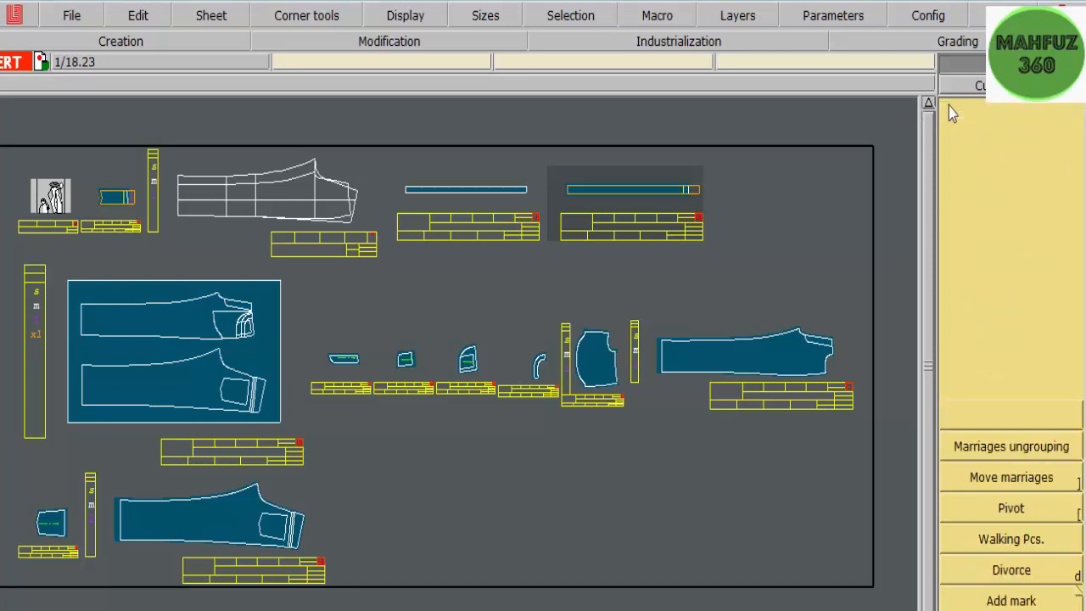
{"action": "left_click", "coordinate": [945, 128]}
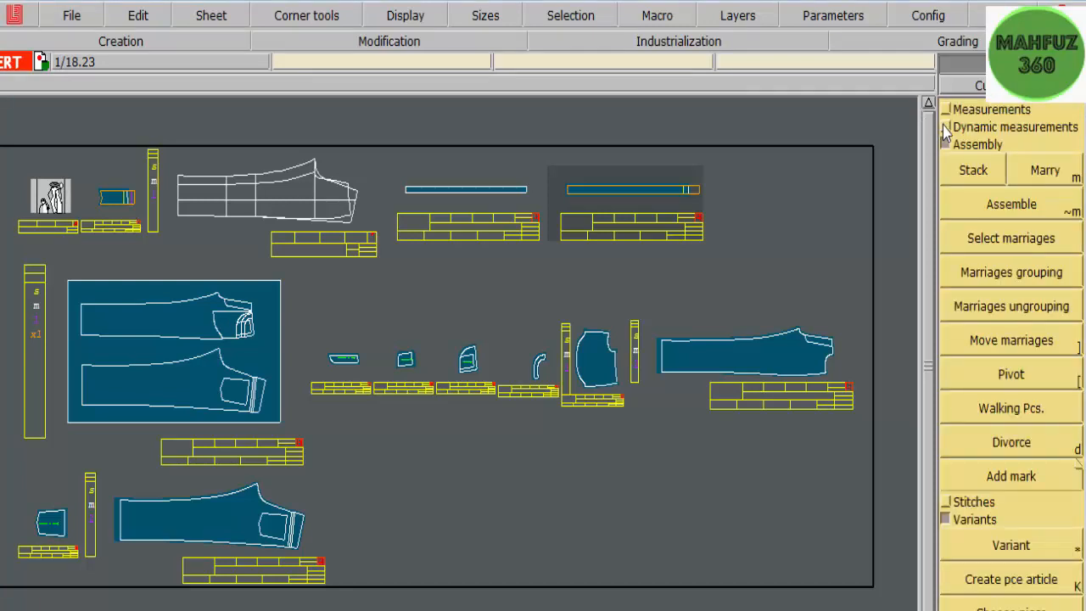
{"action": "left_click", "coordinate": [944, 144]}
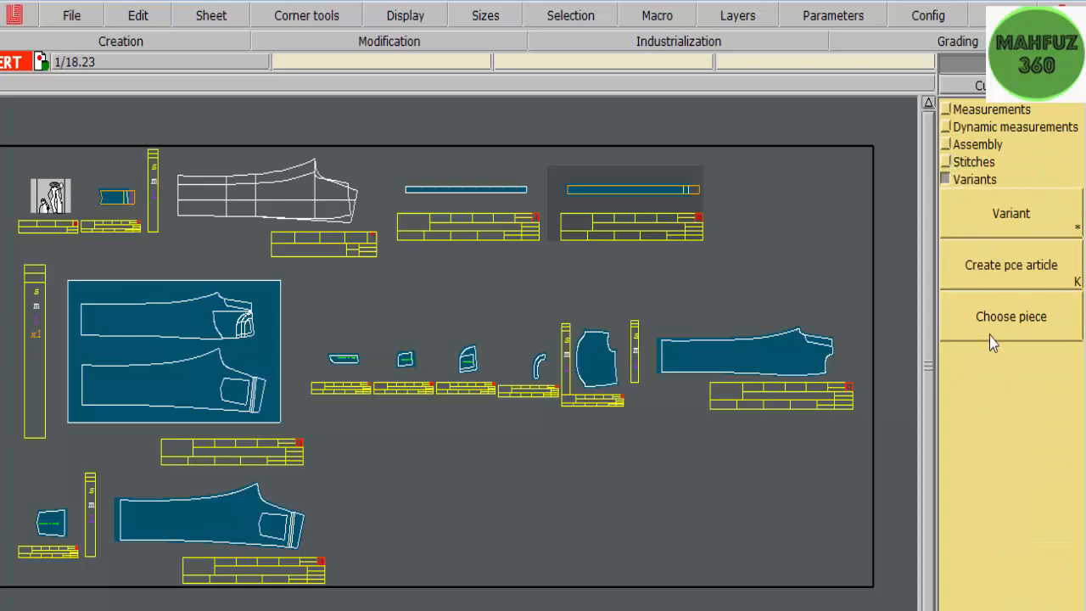
{"action": "left_click", "coordinate": [944, 162]}
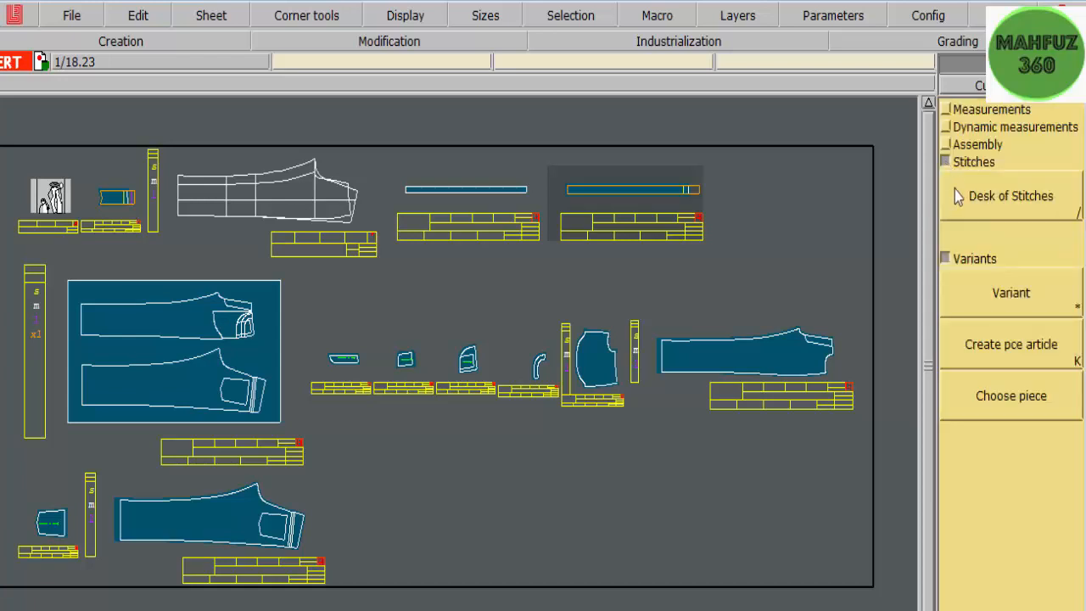
{"action": "left_click", "coordinate": [1000, 298]}
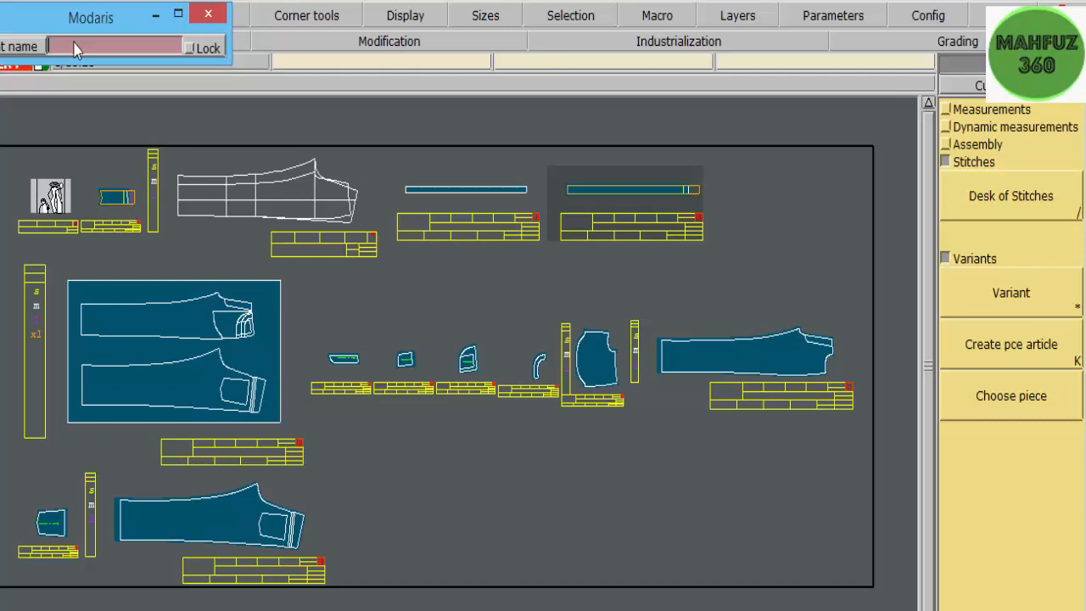
{"action": "type", "text": "mahfuz"}
{"action": "key", "text": "Return"}
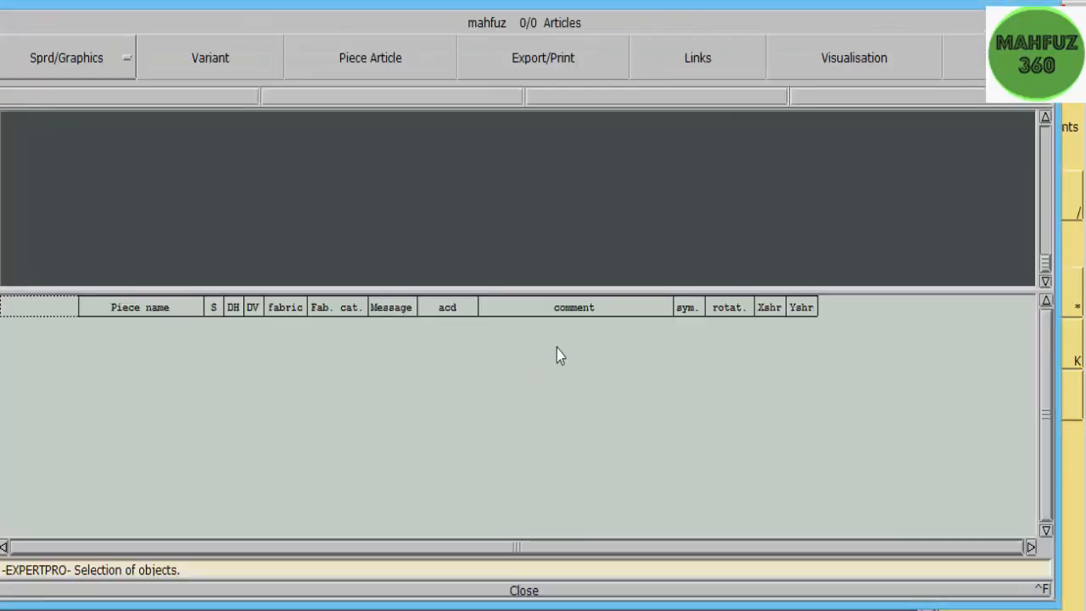
Add the finished trouser pattern pieces to the new variant with Choose piece and bring its article table back into view.
{"action": "left_click_drag", "start_coordinate": [692, 2], "coordinate": [691, 610]}
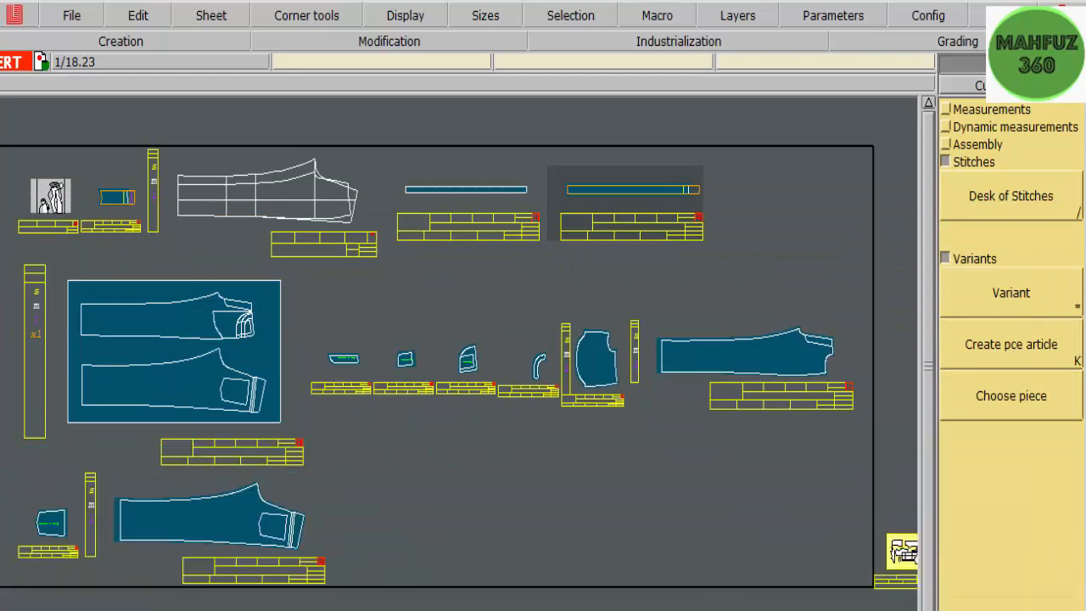
{"action": "left_click", "coordinate": [1028, 409]}
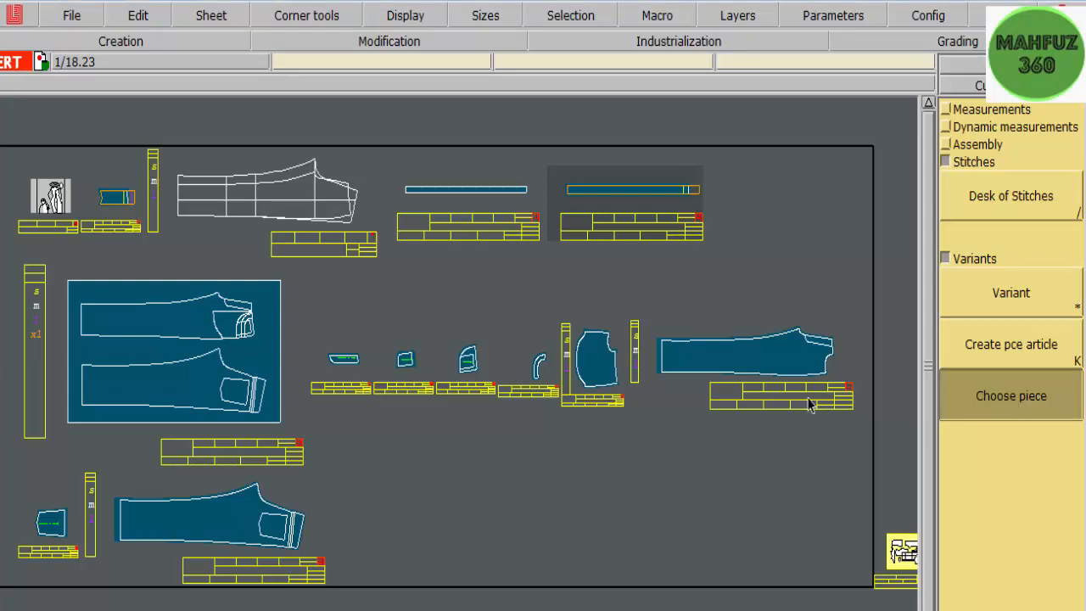
{"action": "left_click", "coordinate": [778, 383]}
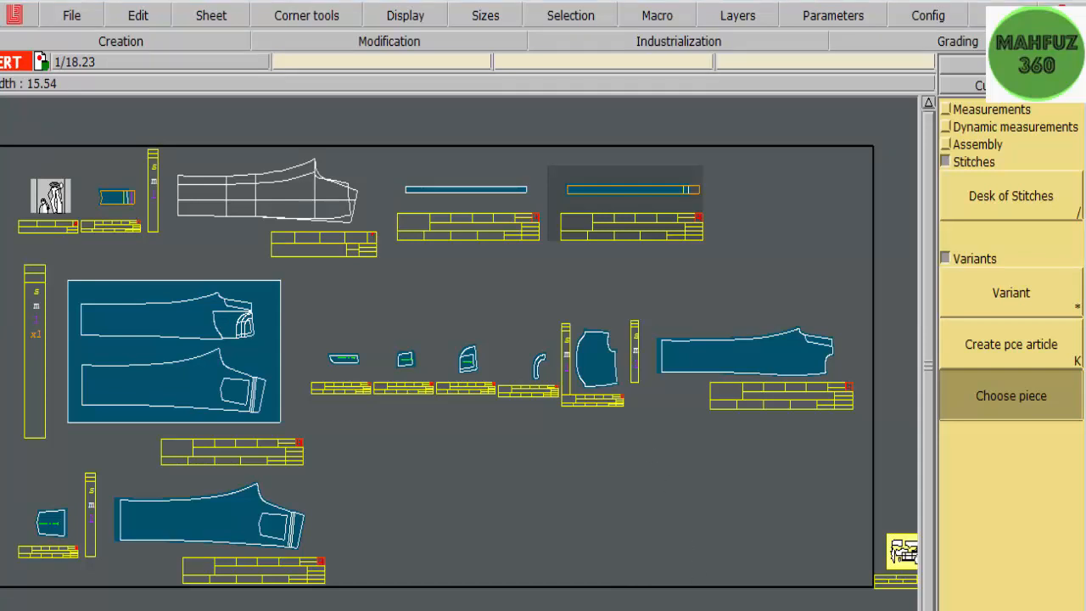
{"action": "left_click_drag", "start_coordinate": [624, 606], "coordinate": [603, 78]}
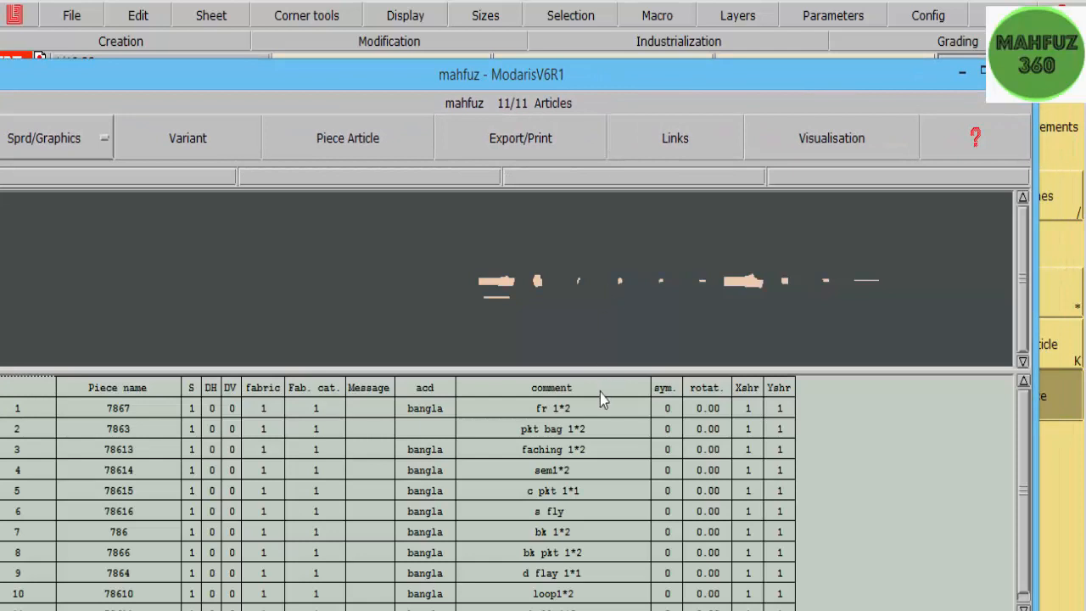
Turn off table/placed mode for the variant's graphic display of the pieces.
{"action": "left_click", "coordinate": [839, 134]}
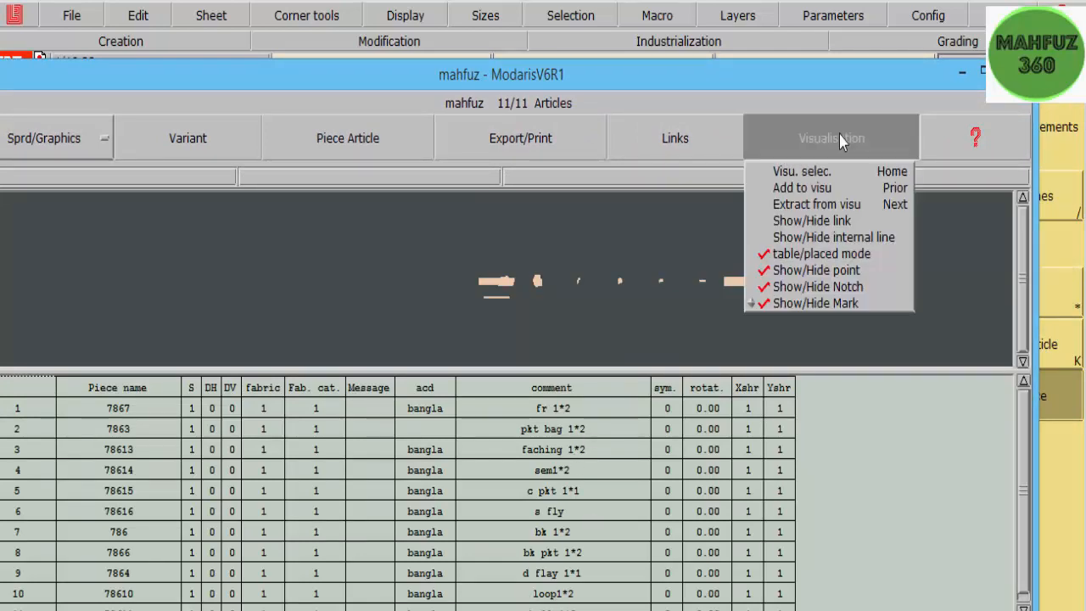
{"action": "left_click", "coordinate": [773, 254]}
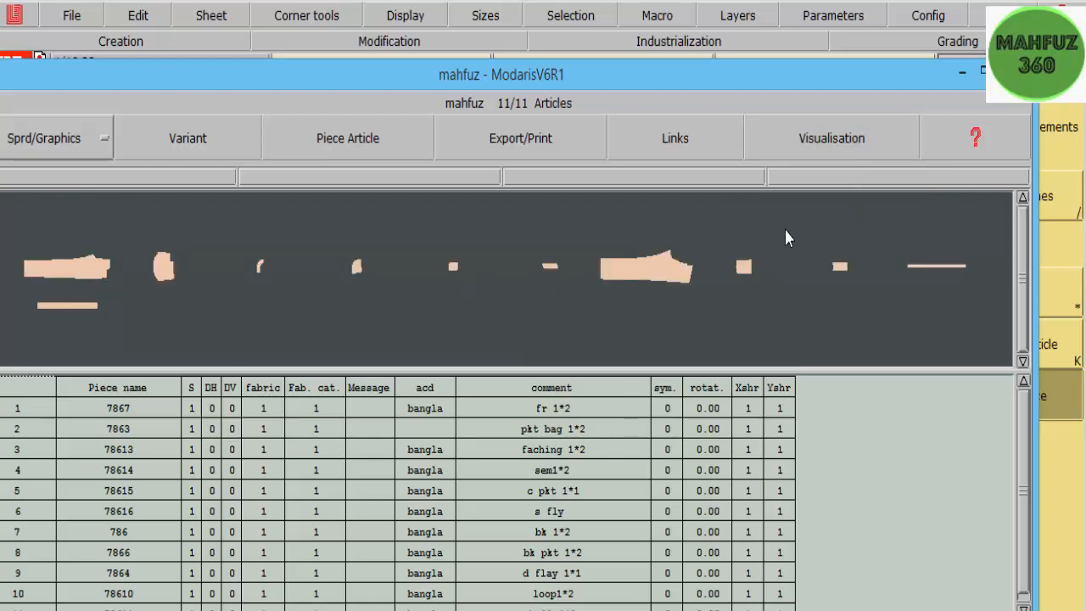
{"action": "left_click", "coordinate": [823, 135]}
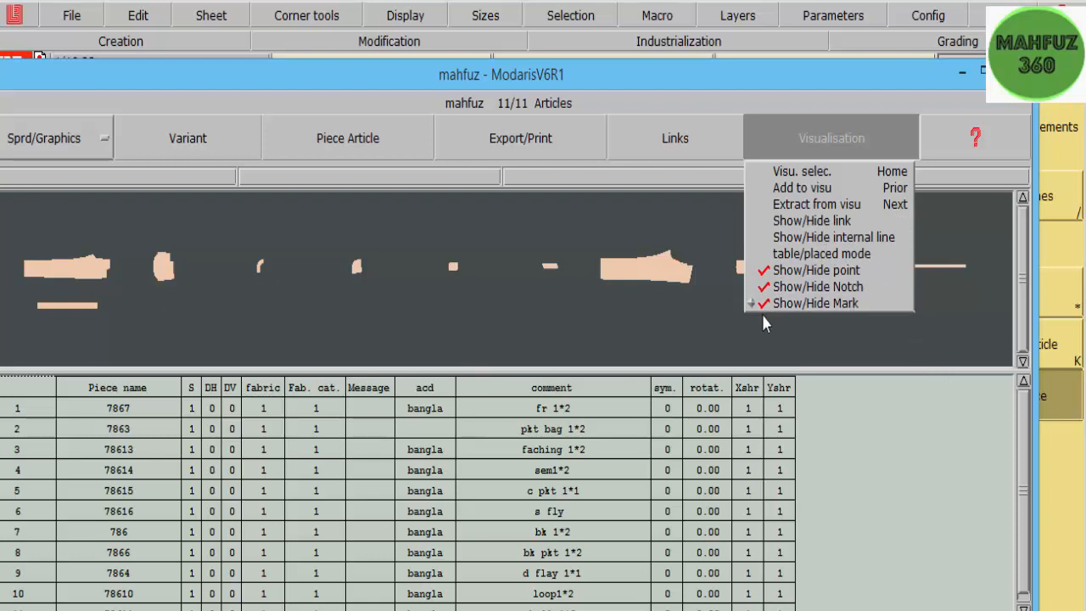
{"action": "left_click", "coordinate": [883, 416]}
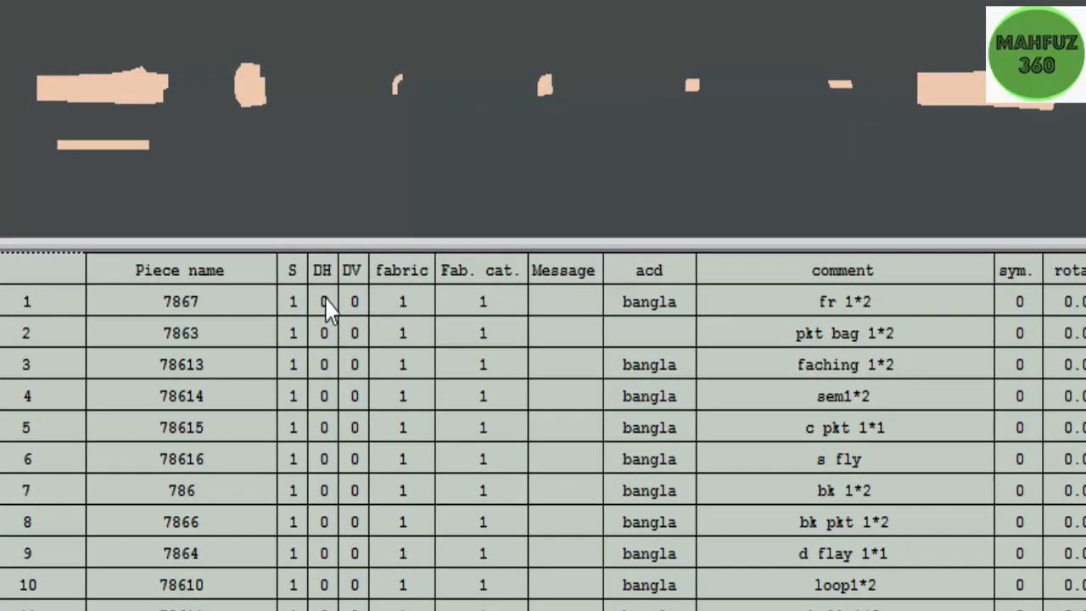
Set S to 0 and DH to 1 for the front (fr 1*2) and pocket bag (pkt bag 1*2) articles.
{"action": "left_click", "coordinate": [292, 307]}
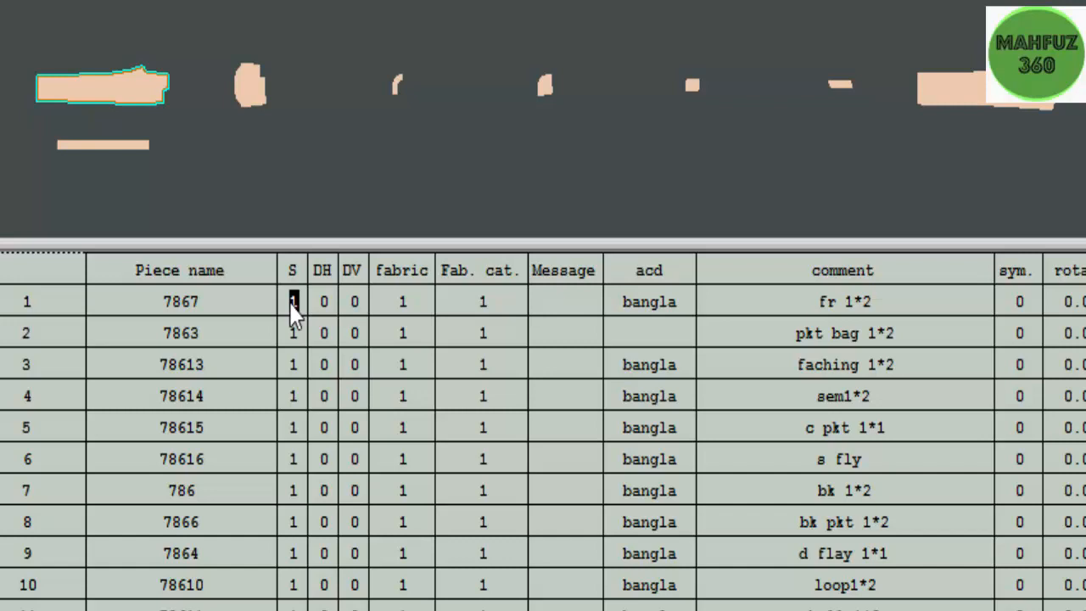
{"action": "type", "text": "0"}
{"action": "left_click", "coordinate": [324, 305]}
{"action": "type", "text": "1"}
{"action": "left_click", "coordinate": [330, 334]}
{"action": "type", "text": "1"}
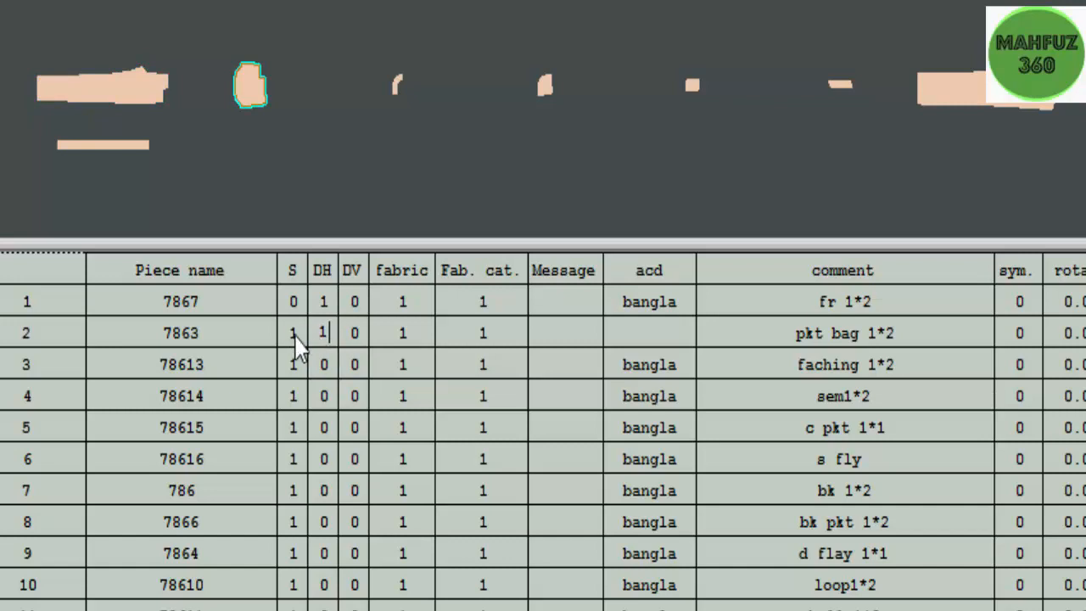
{"action": "left_click", "coordinate": [295, 334]}
{"action": "type", "text": "0"}
Set S to 0 and DH to 1 for the faching 1*2 and sem1*2 articles.
{"action": "left_click", "coordinate": [294, 367]}
{"action": "type", "text": "0"}
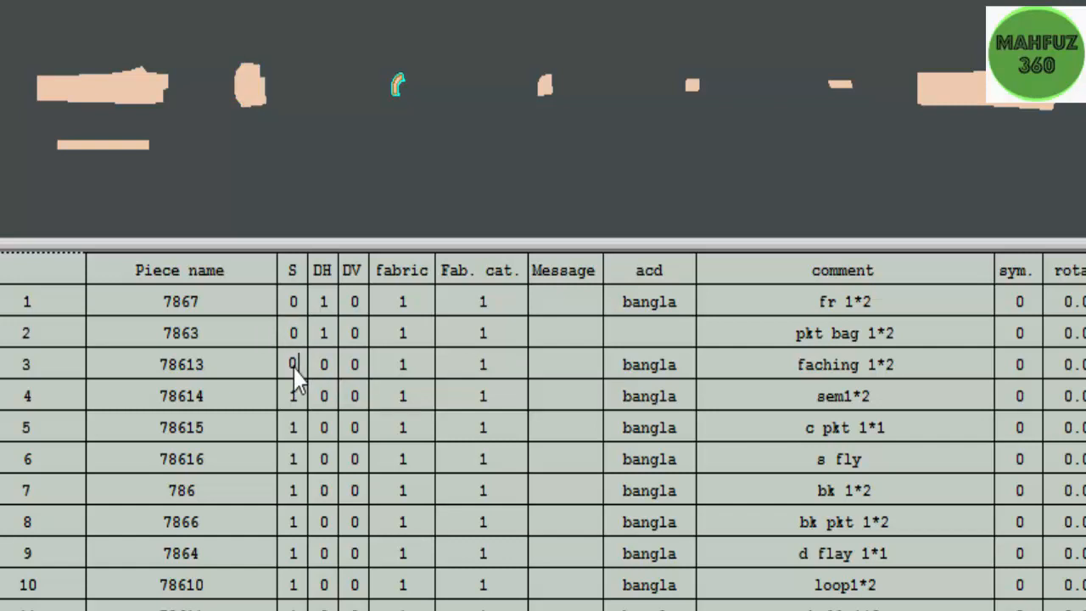
{"action": "left_click", "coordinate": [293, 370]}
{"action": "key", "text": "Tab"}
{"action": "type", "text": "1"}
{"action": "left_click", "coordinate": [295, 396]}
{"action": "type", "text": "0"}
{"action": "key", "text": "Tab"}
{"action": "type", "text": "1"}
Set S to 0 and DH to 1 for the back (bk 1*2) article.
{"action": "left_click", "coordinate": [292, 495]}
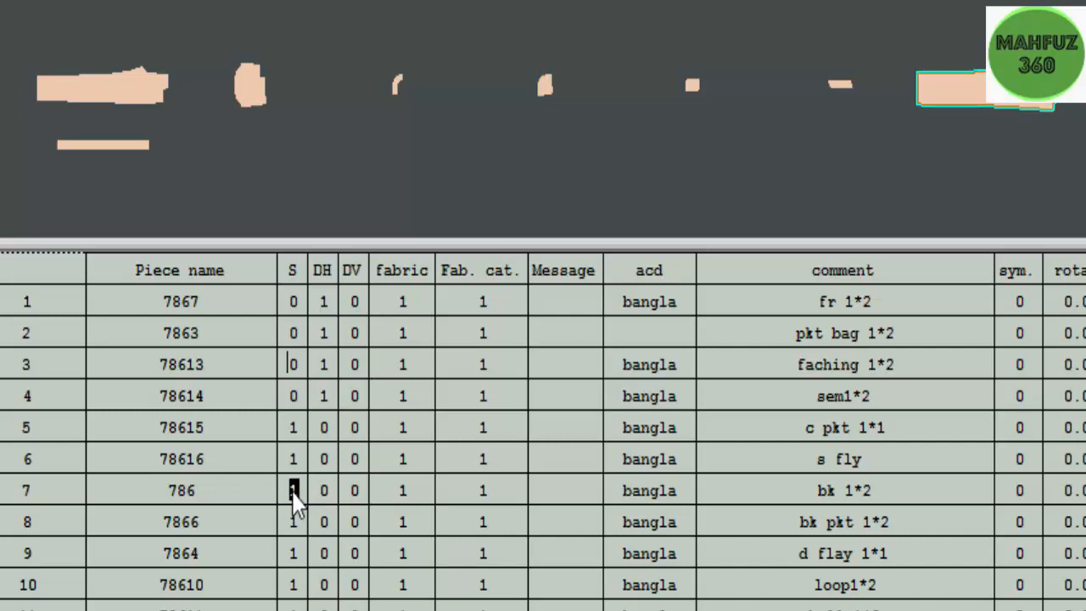
{"action": "type", "text": "0"}
{"action": "key", "text": "Tab"}
{"action": "type", "text": "1"}
Set S to 0 and DH to 1 for the back pocket (bk pkt 1*2) article.
{"action": "left_click", "coordinate": [293, 531]}
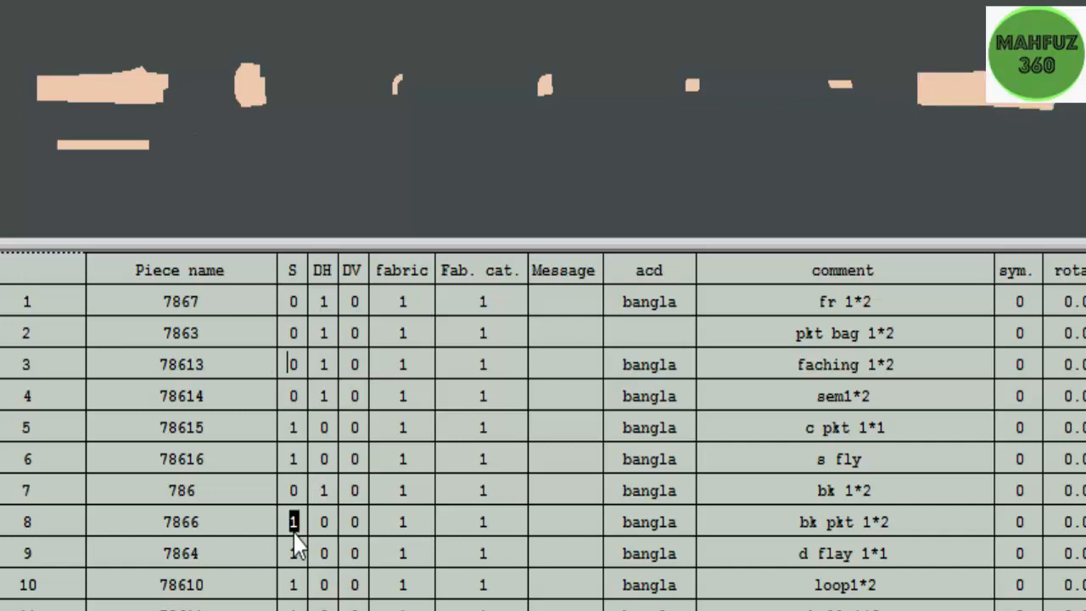
{"action": "type", "text": "01"}
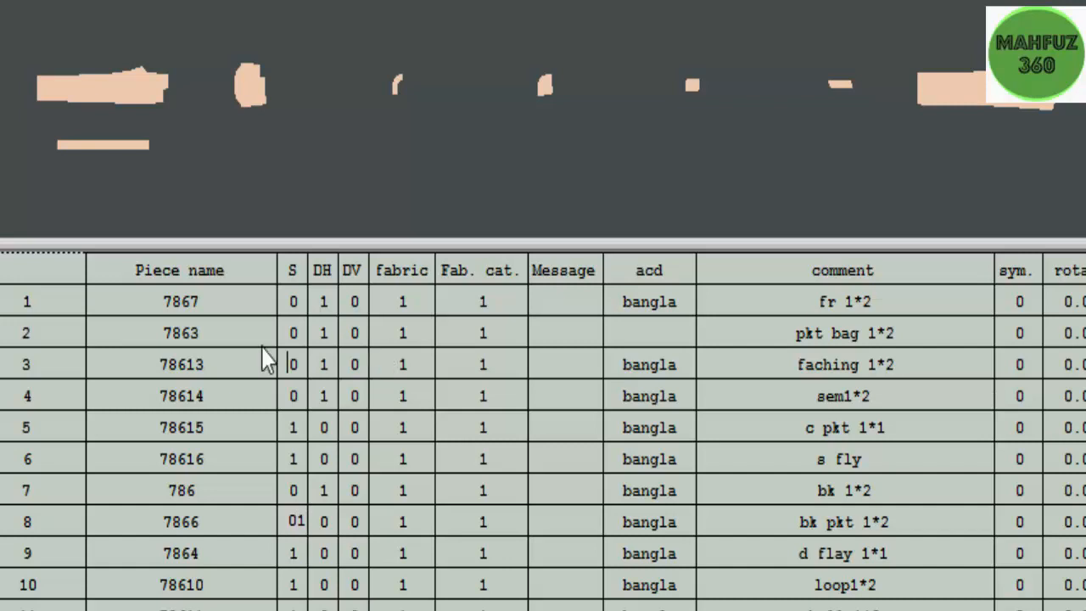
{"action": "key", "text": "BackSpace"}
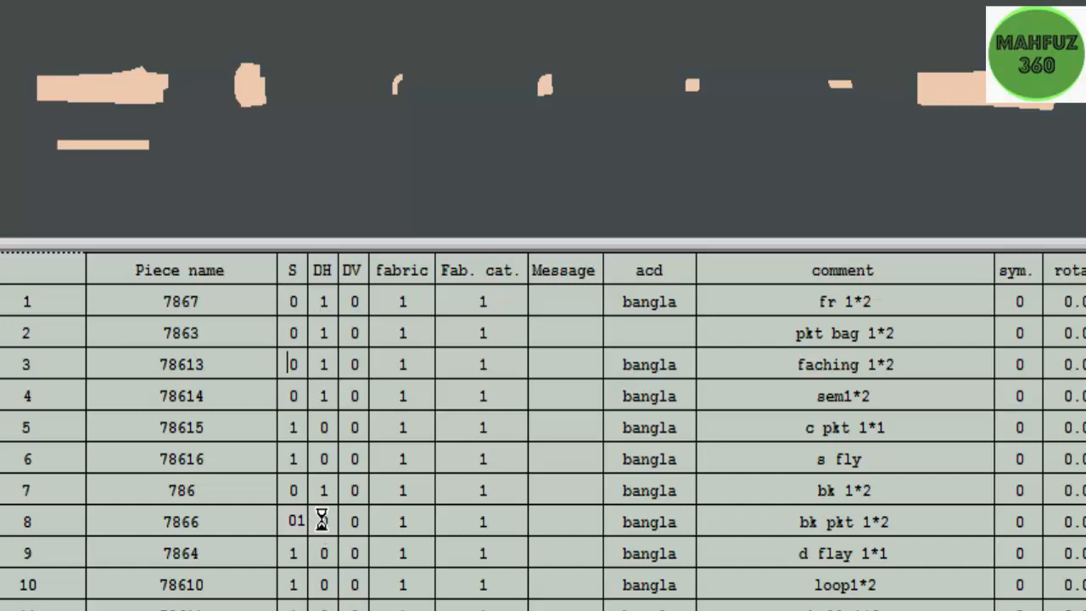
{"action": "left_click", "coordinate": [317, 522]}
{"action": "left_click", "coordinate": [294, 521]}
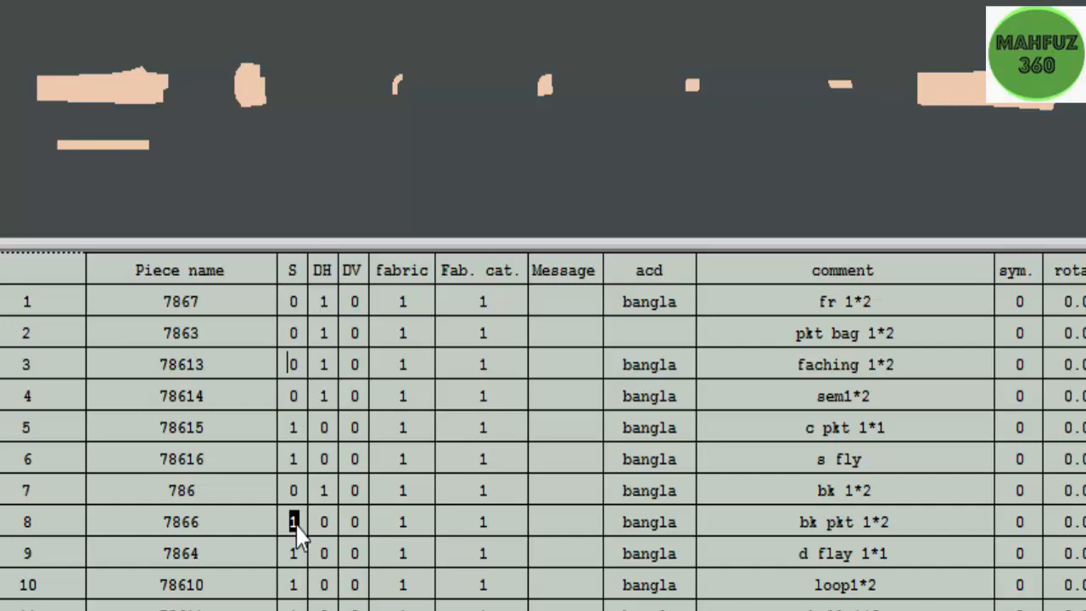
{"action": "type", "text": "0"}
{"action": "key", "text": "Tab"}
{"action": "type", "text": "1"}
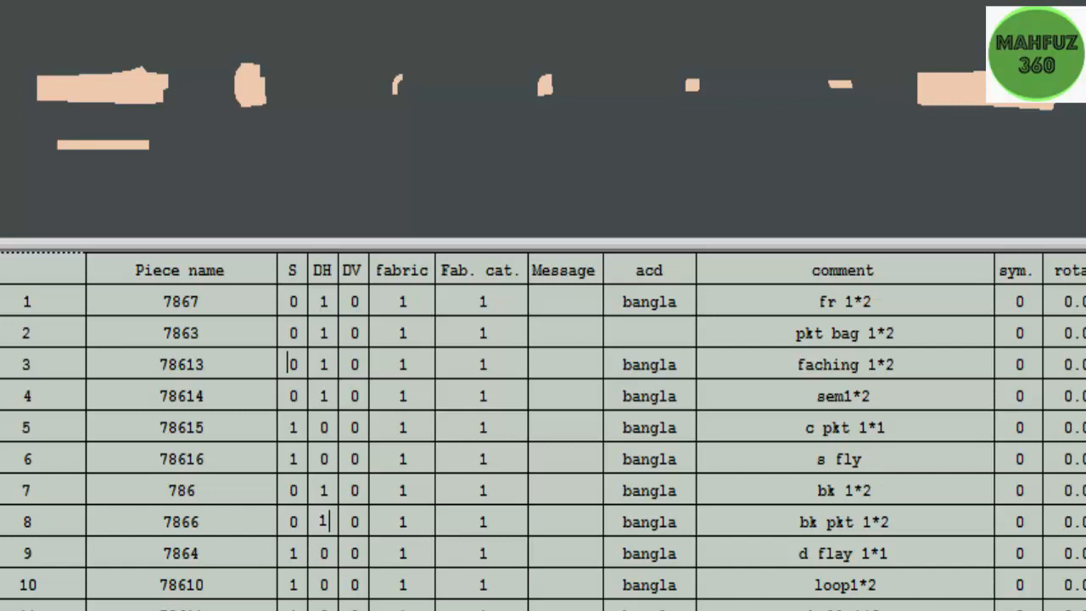
Set S to 0 and DH to 1 for the loop1*2 and ball 1*2 articles.
{"action": "scroll", "coordinate": [543, 431], "scroll_direction": "down", "scroll_amount": 1}
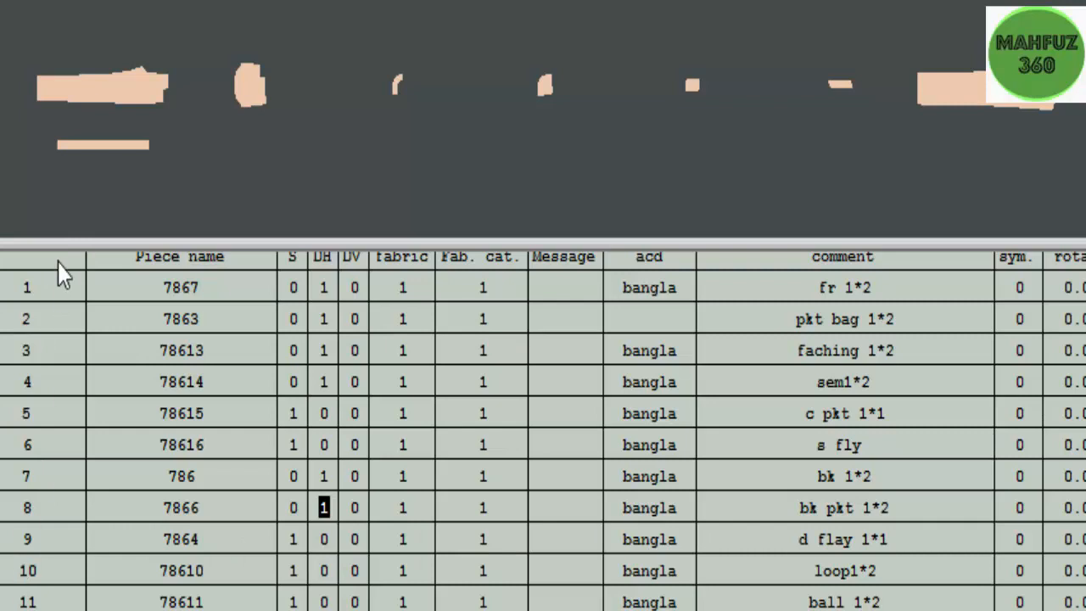
{"action": "left_click", "coordinate": [297, 569]}
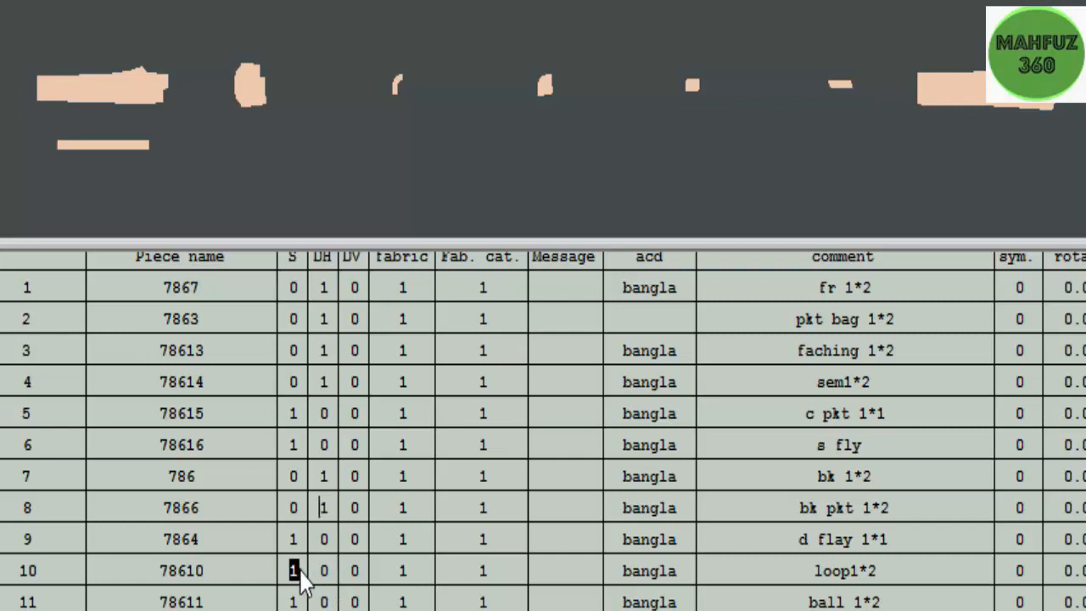
{"action": "type", "text": "0"}
{"action": "key", "text": "Tab"}
{"action": "type", "text": "1"}
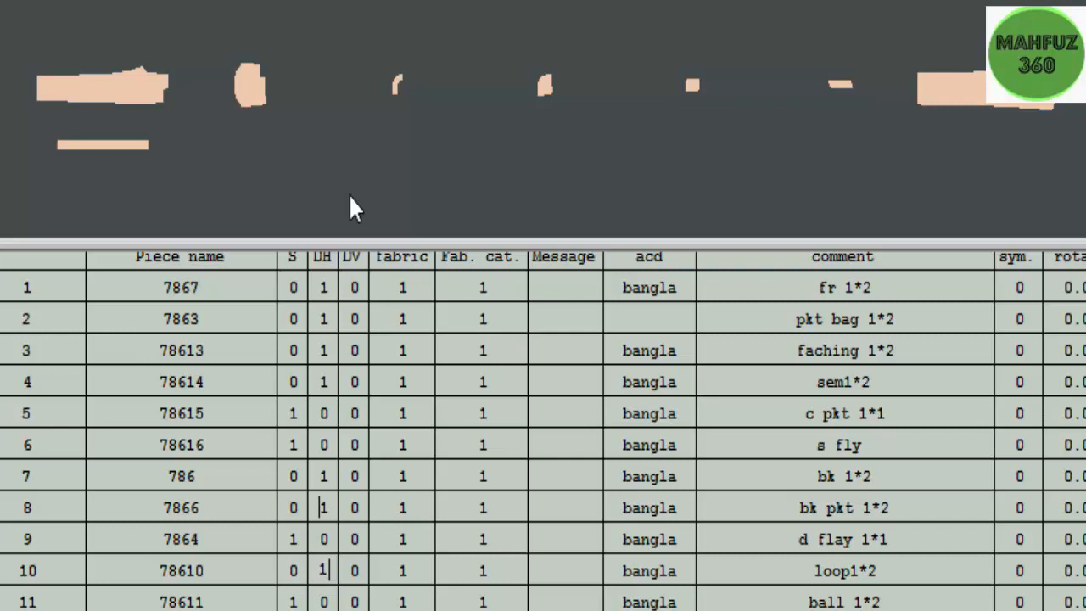
{"action": "left_click", "coordinate": [293, 601]}
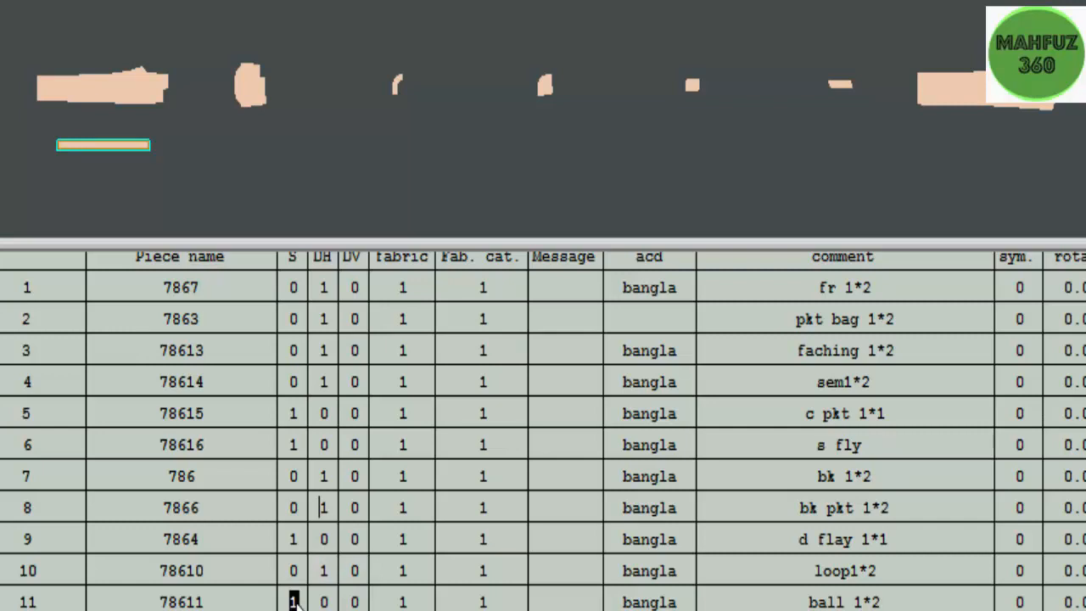
{"action": "type", "text": "0"}
{"action": "key", "text": "Tab"}
{"action": "type", "text": "1"}
Enter 7/1/18 as the message for all eleven piece articles at once.
{"action": "left_click_drag", "start_coordinate": [548, 281], "coordinate": [595, 610]}
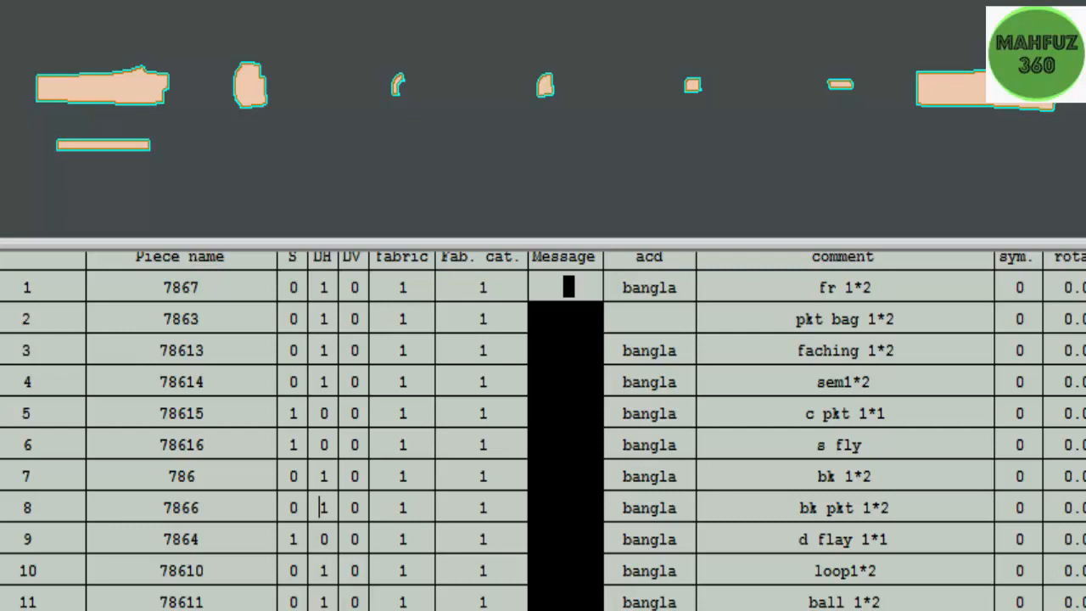
{"action": "type", "text": "7/1/18"}
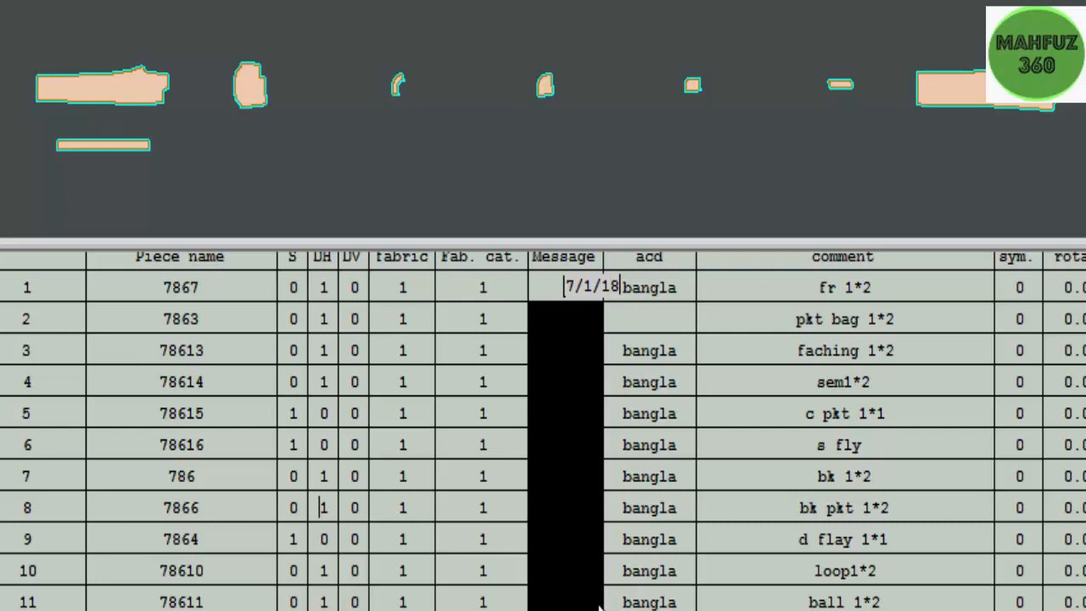
{"action": "key", "text": "Return"}
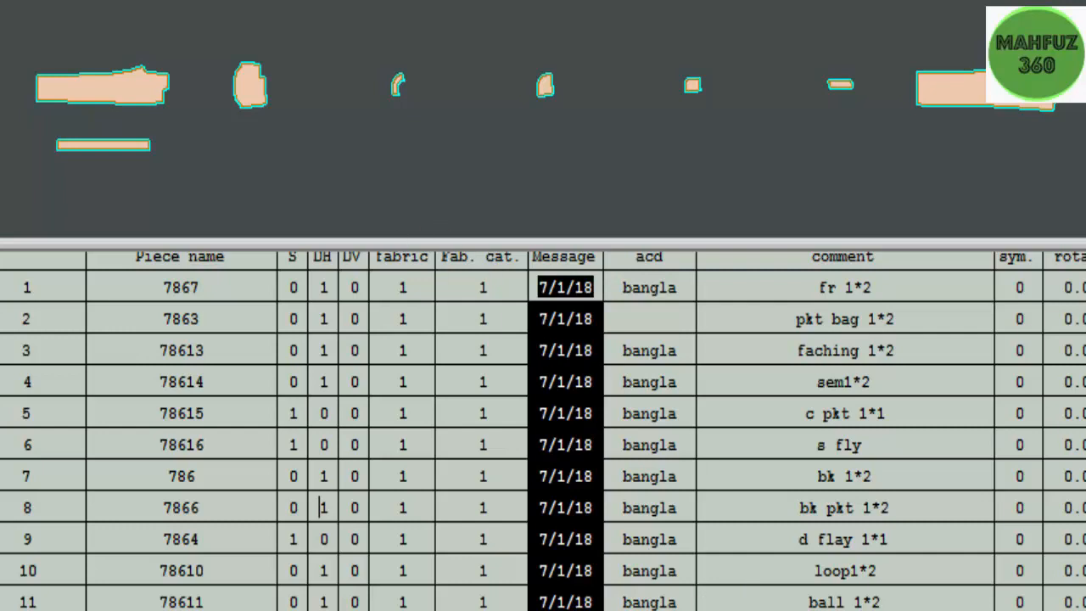
{"action": "left_click", "coordinate": [318, 508]}
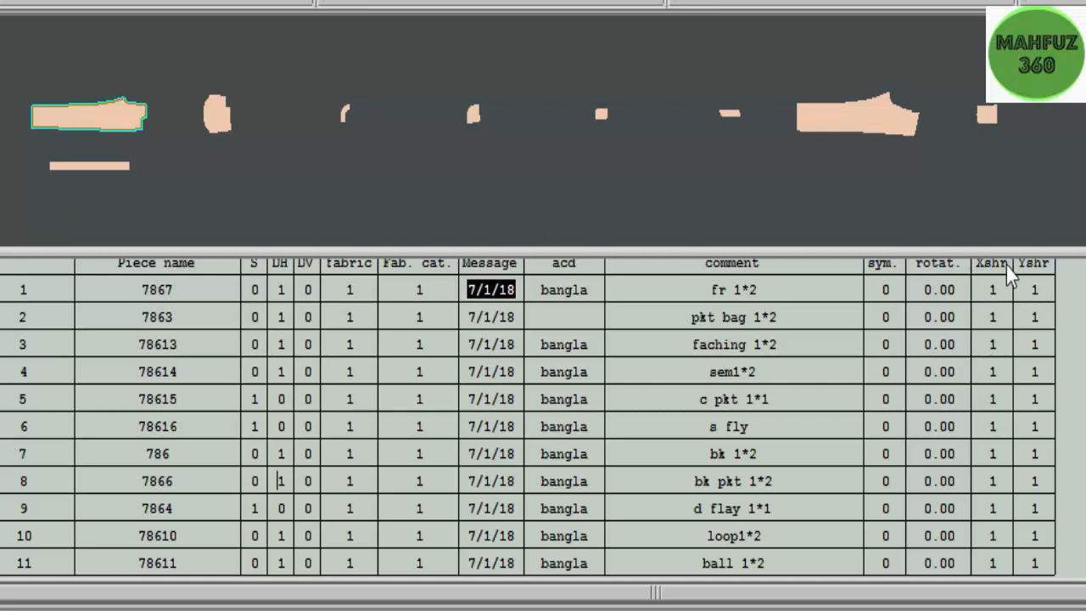
Set the X shrinkage (Xshr) to 6 for all eleven piece articles.
{"action": "left_click_drag", "start_coordinate": [1002, 280], "coordinate": [996, 585]}
{"action": "left_click_drag", "start_coordinate": [1002, 302], "coordinate": [991, 552]}
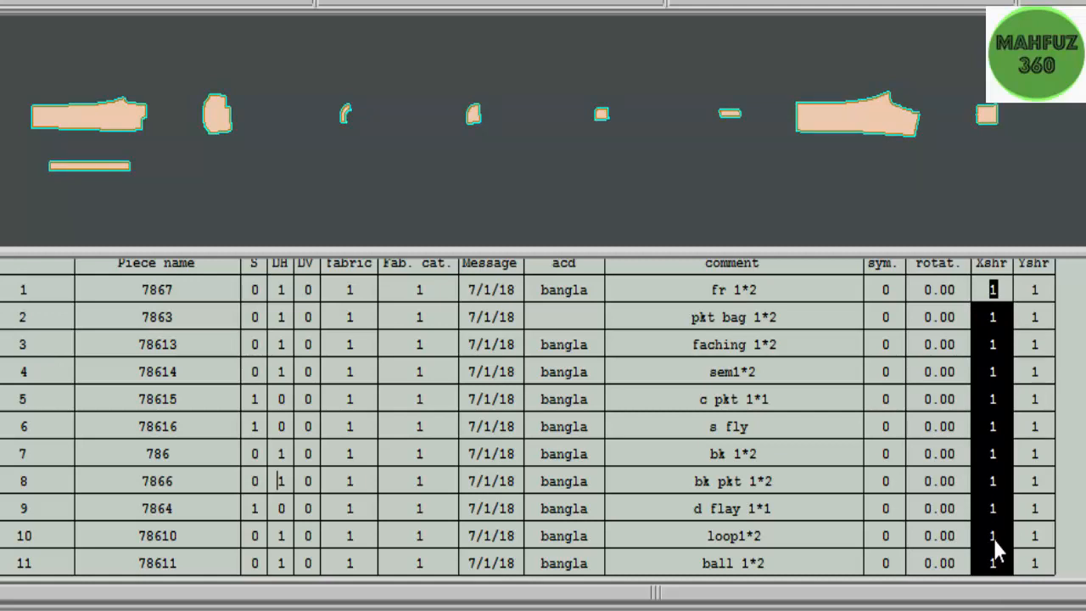
{"action": "type", "text": "66"}
{"action": "key", "text": "BackSpace"}
{"action": "key", "text": "Return"}
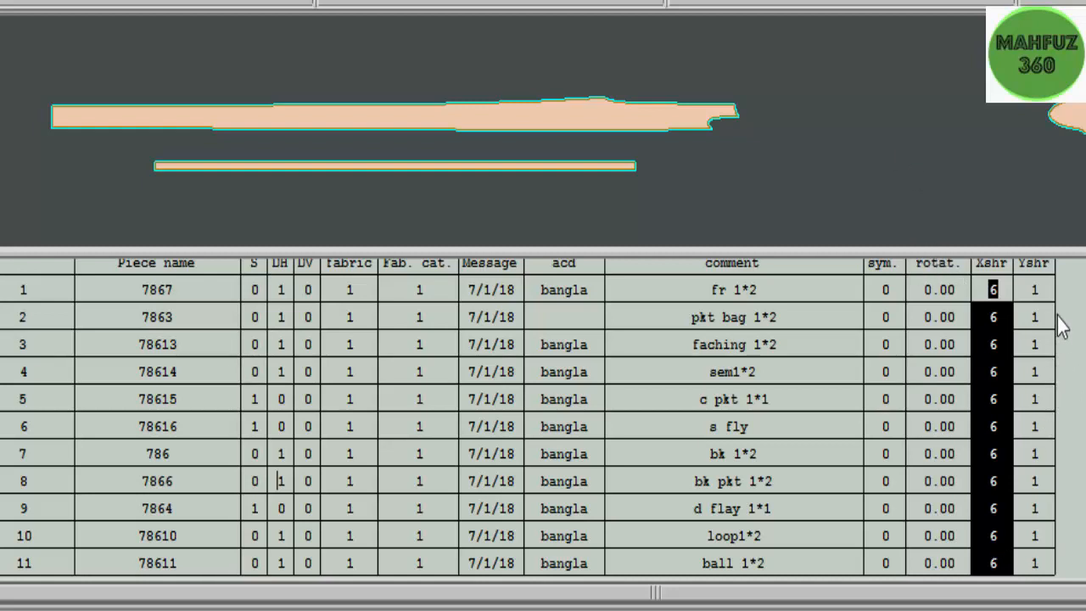
Set the Y shrinkage (Yshr) to 6 for all eleven piece articles.
{"action": "left_click_drag", "start_coordinate": [1041, 317], "coordinate": [1018, 573]}
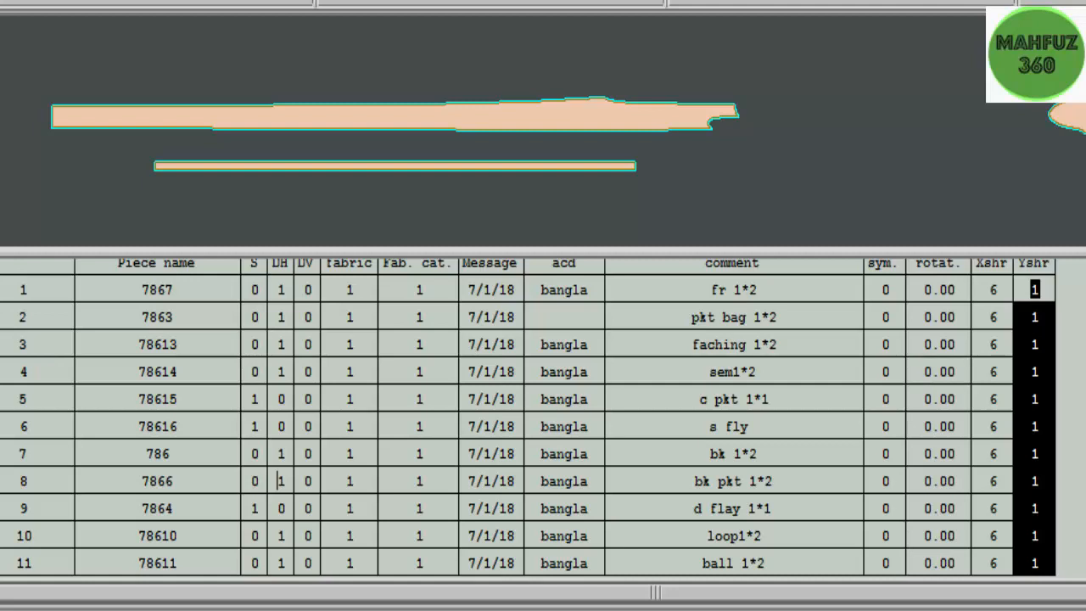
{"action": "type", "text": "6"}
{"action": "key", "text": "Return"}
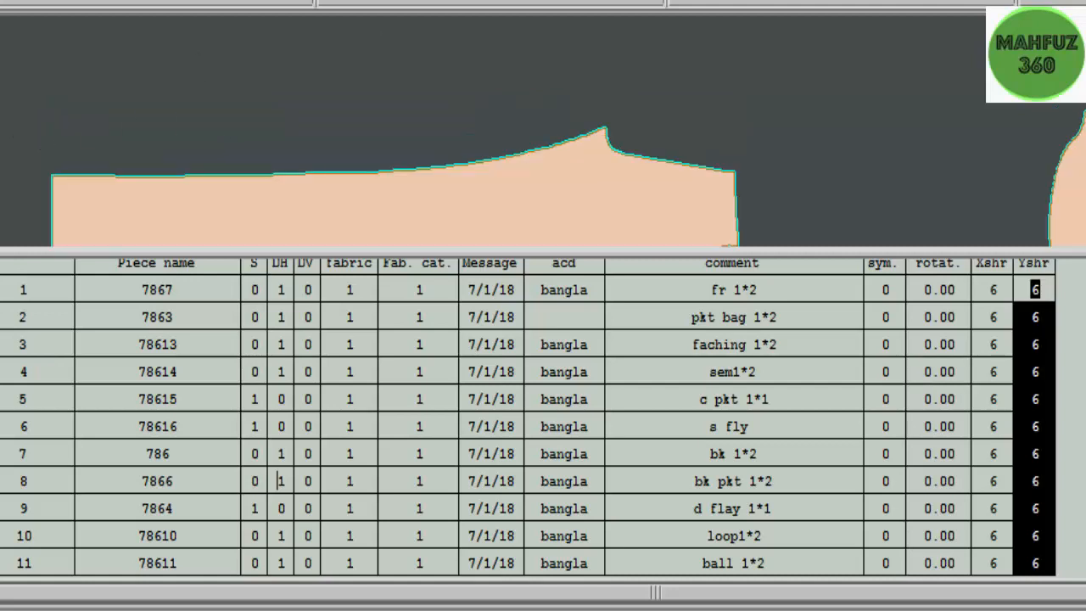
{"action": "left_click", "coordinate": [1023, 103]}
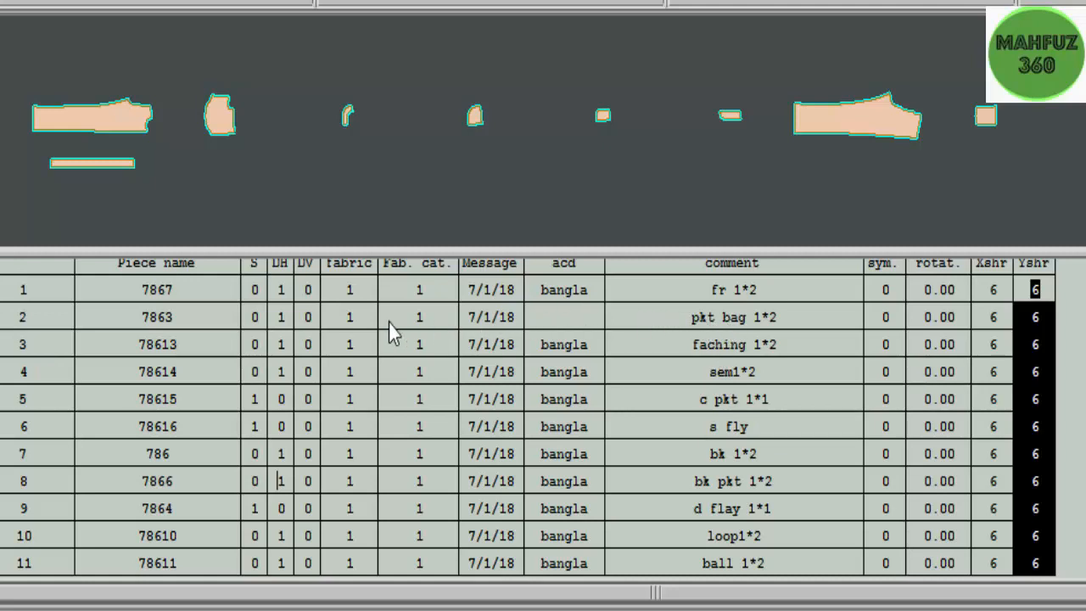
Set the fabric to 2 for the pkt bag 1*2 article and to 3 for the bk pkt 1*2 article.
{"action": "left_click", "coordinate": [352, 317]}
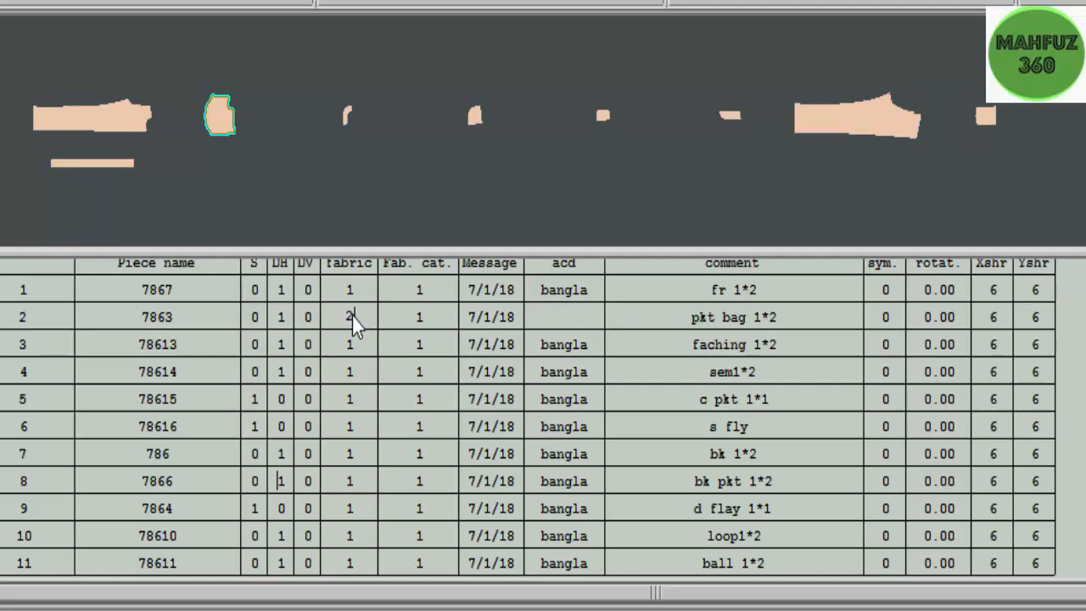
{"action": "key", "text": "Return"}
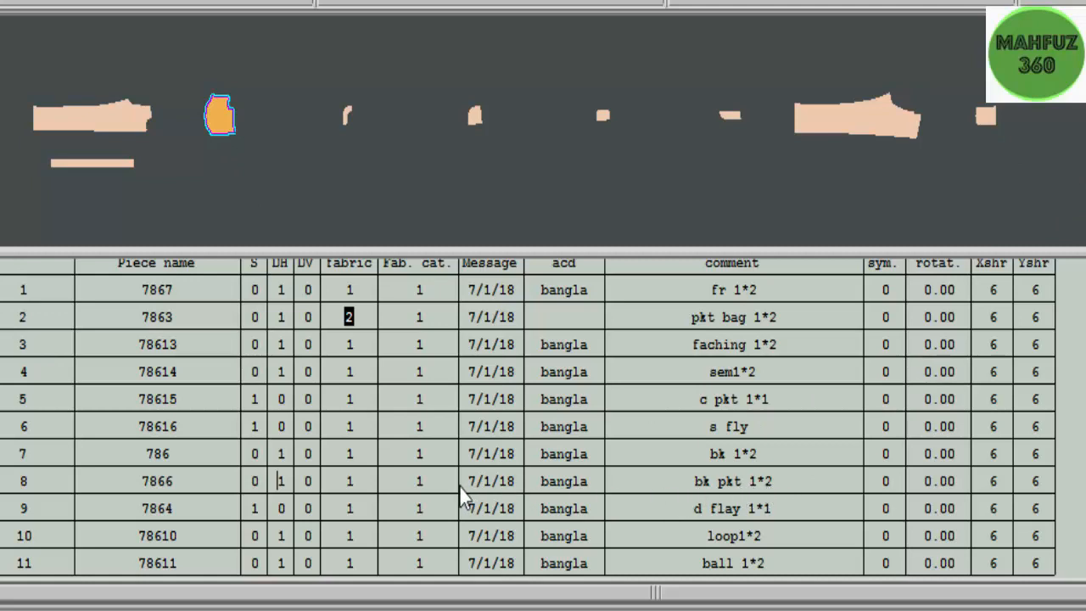
{"action": "left_click", "coordinate": [344, 481]}
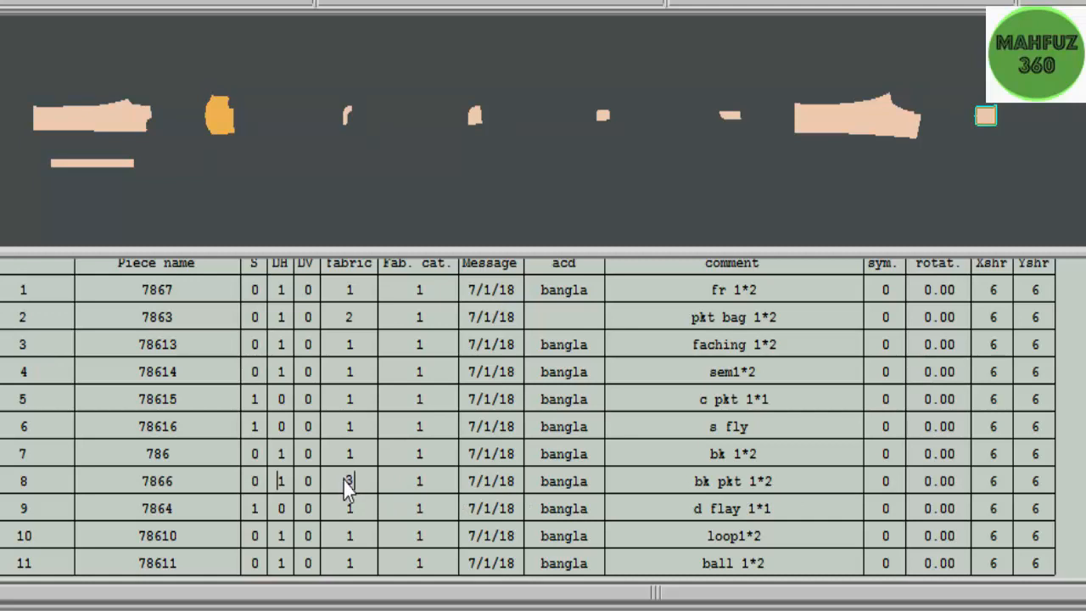
{"action": "key", "text": "Return"}
Return from the variant table to the full pattern view and start Create pce article.
{"action": "key", "text": "ctrl+k"}
{"action": "left_click_drag", "start_coordinate": [911, 71], "coordinate": [1063, 194]}
{"action": "left_click_drag", "start_coordinate": [614, 28], "coordinate": [733, 163]}
{"action": "left_click_drag", "start_coordinate": [555, 86], "coordinate": [704, 218]}
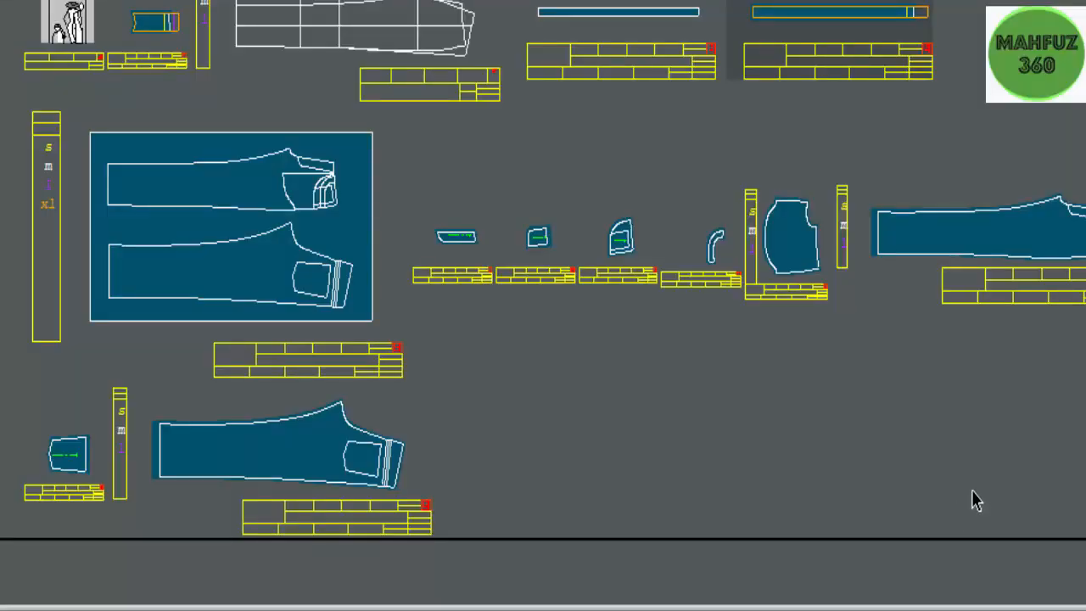
{"action": "key", "text": "Return"}
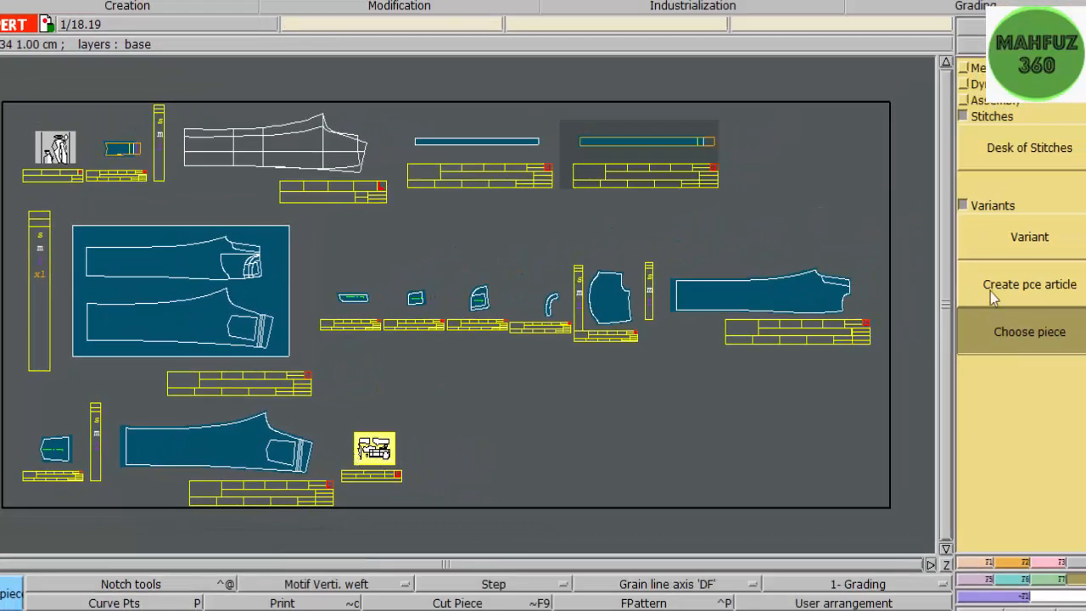
{"action": "left_click", "coordinate": [993, 292]}
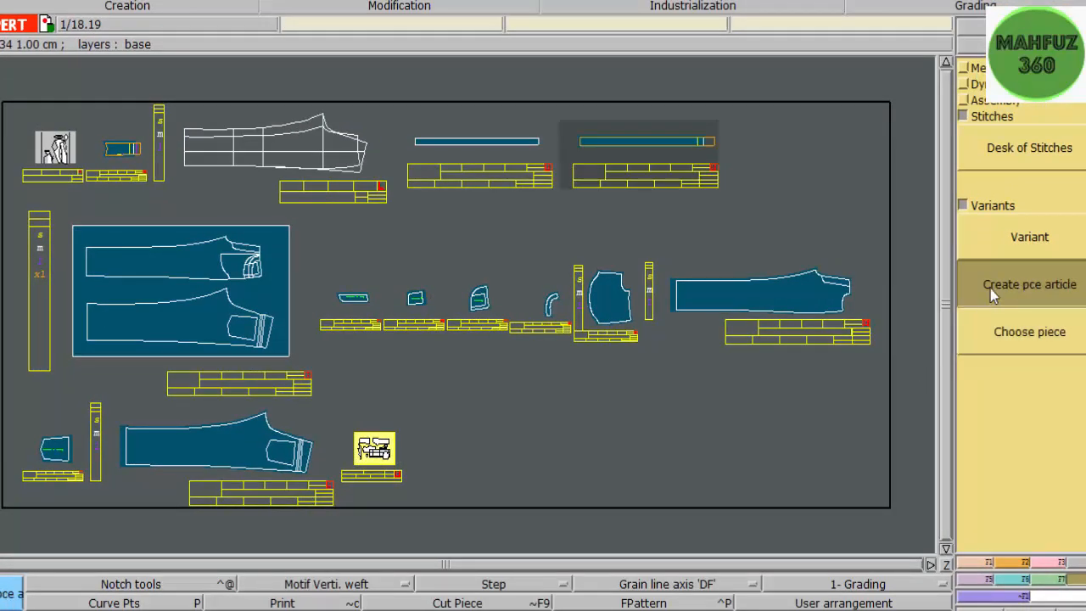